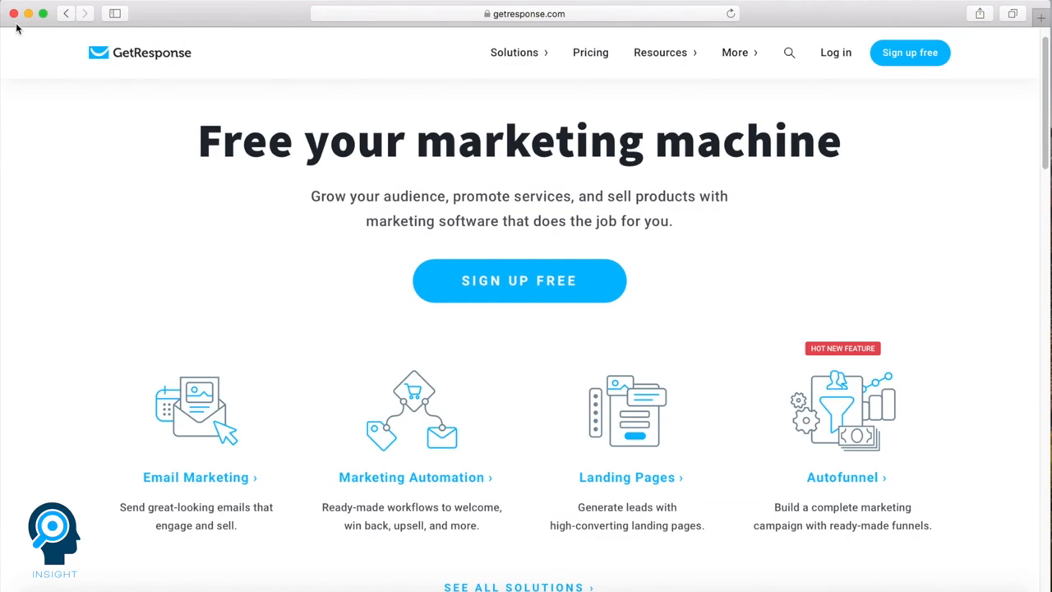
left_click(66, 14)
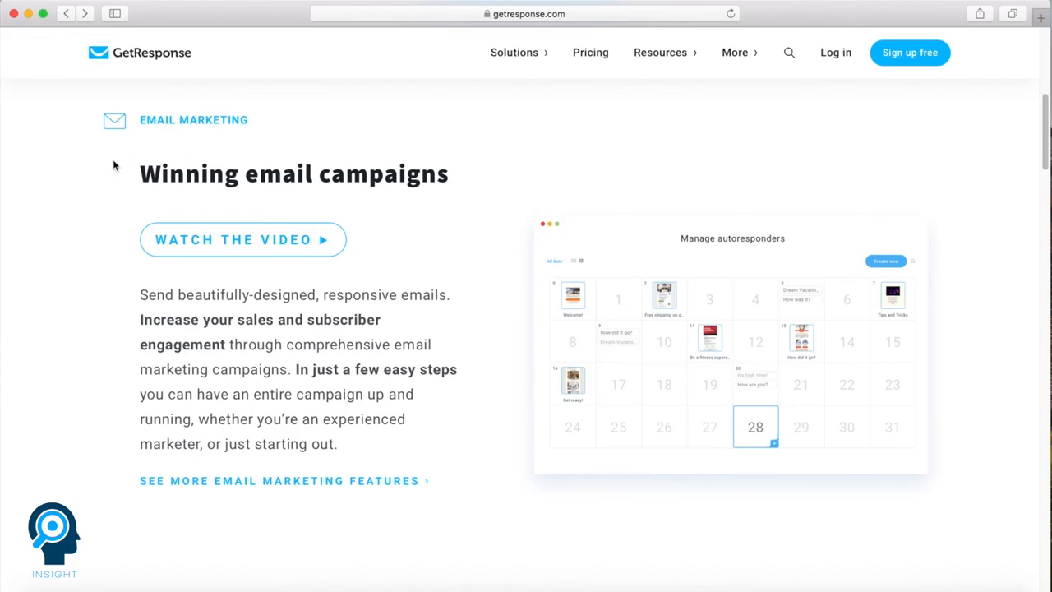
left_click(250, 239)
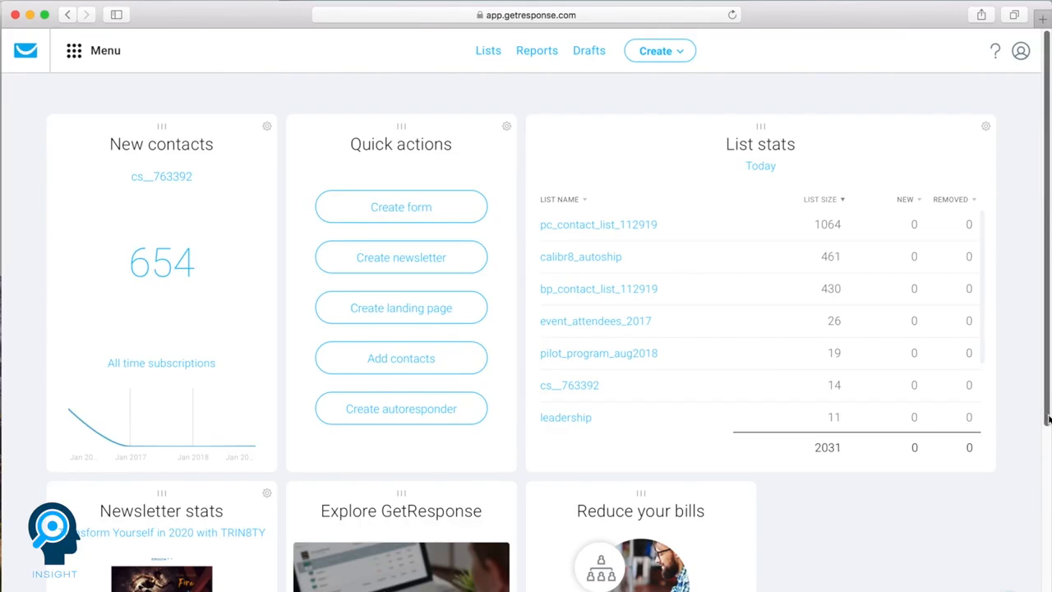
- Look over the dashboard widgets and check the available help and support options
scroll(1049, 423, "down", 5)
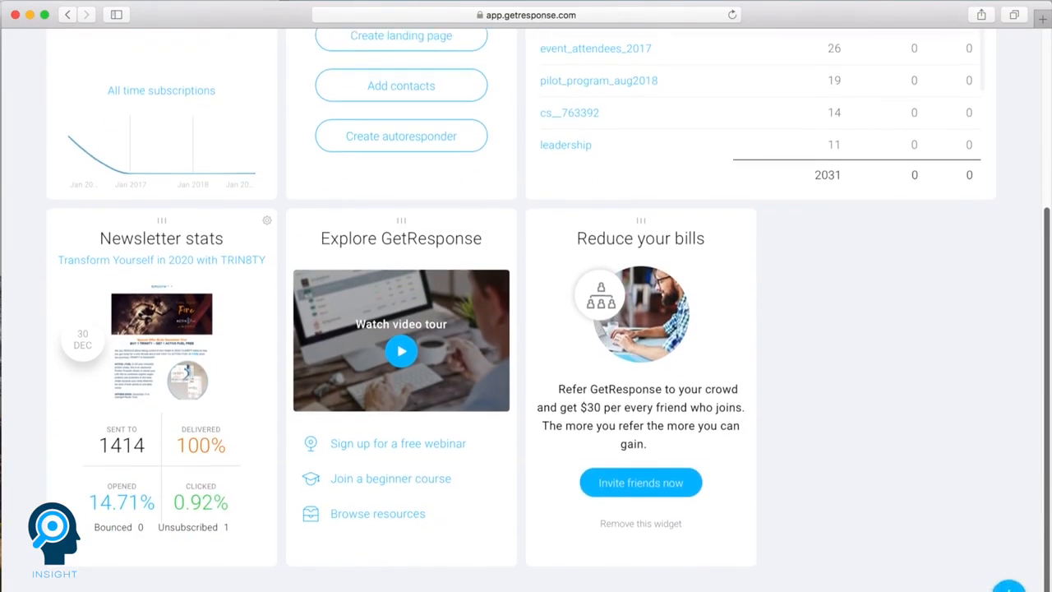
scroll(1035, 489, "up", 5)
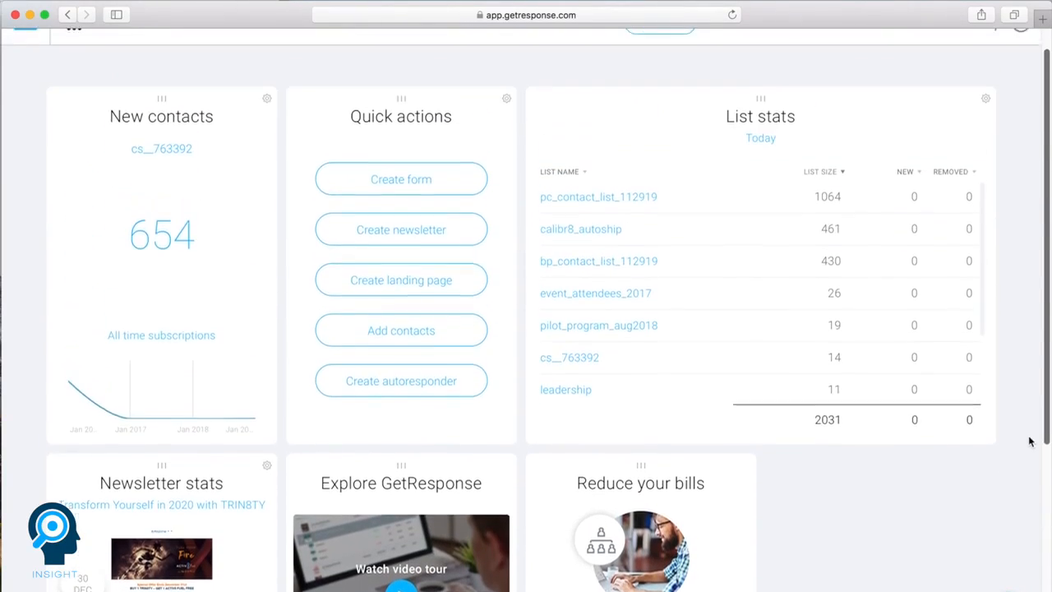
left_click(994, 51)
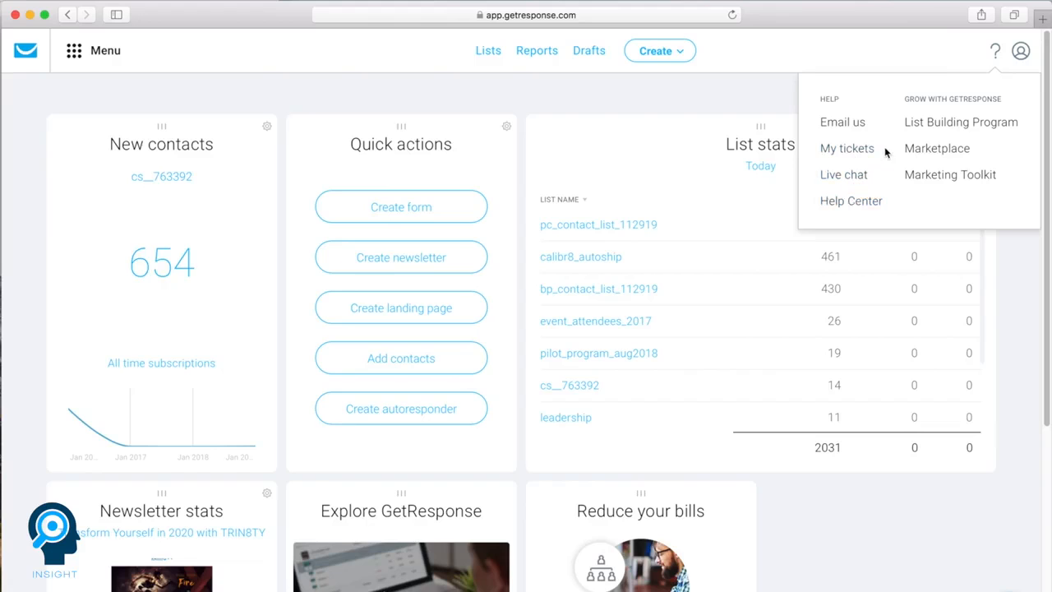
left_click(996, 51)
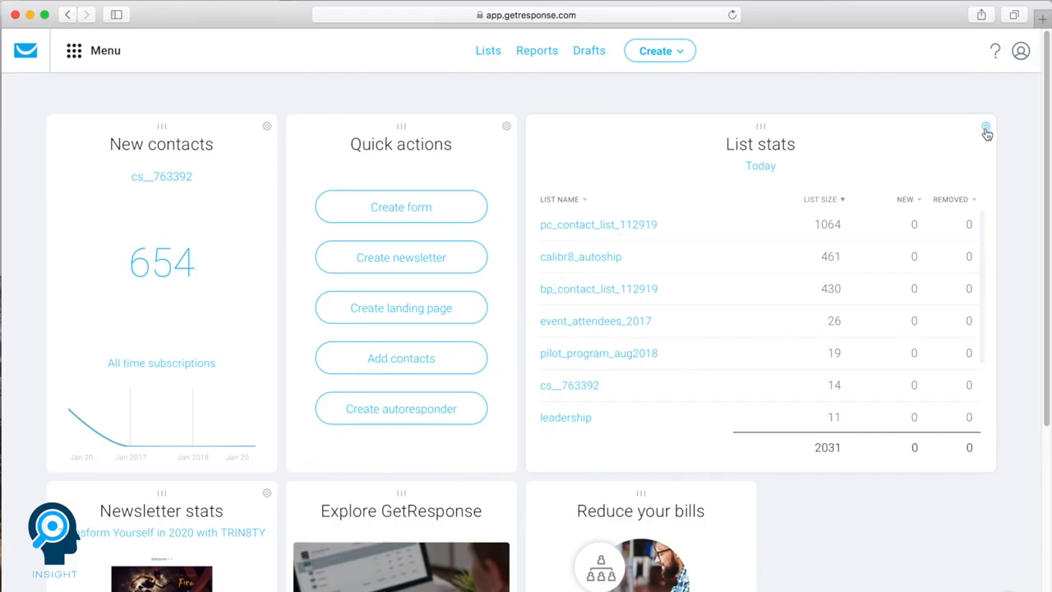
- Inspect the List stats widget's settings without changing them and view the widget library
left_click(985, 131)
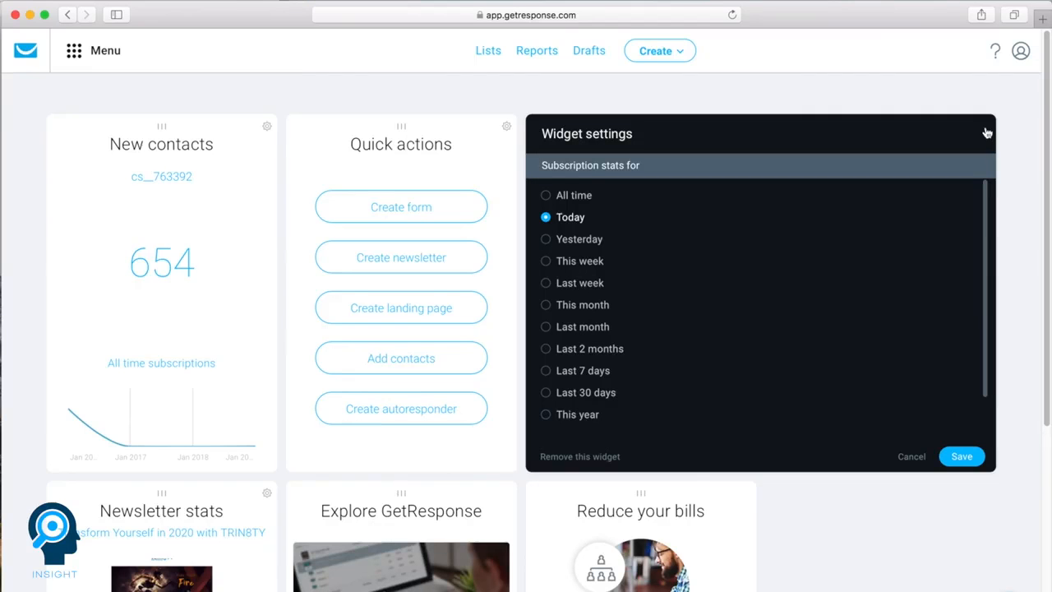
left_click(913, 457)
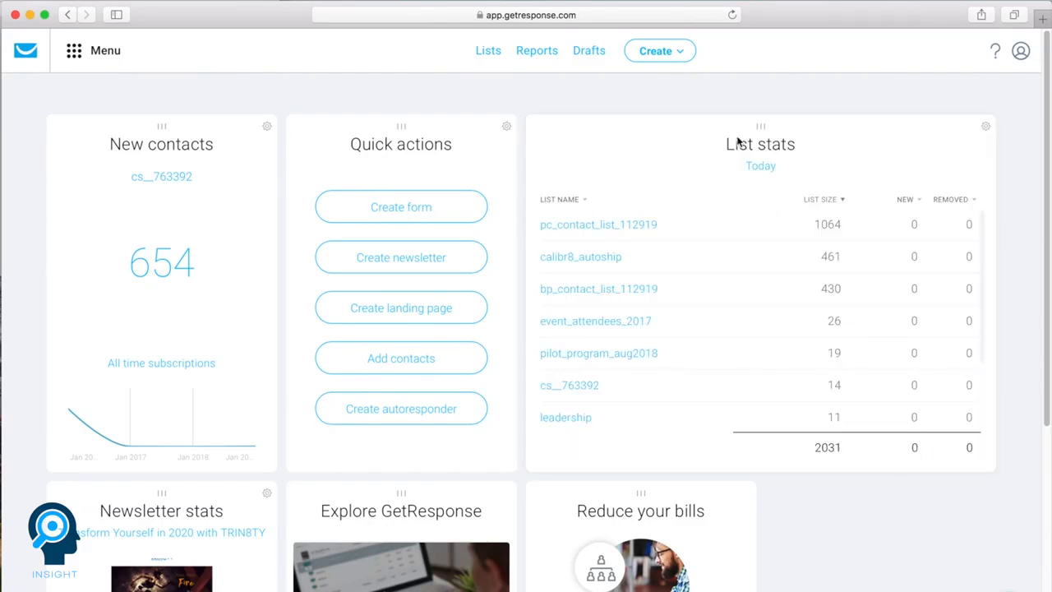
mouse_move(759, 134)
left_mouse_down()
mouse_move(731, 134)
mouse_move(747, 134)
left_mouse_up()
left_click(1003, 583)
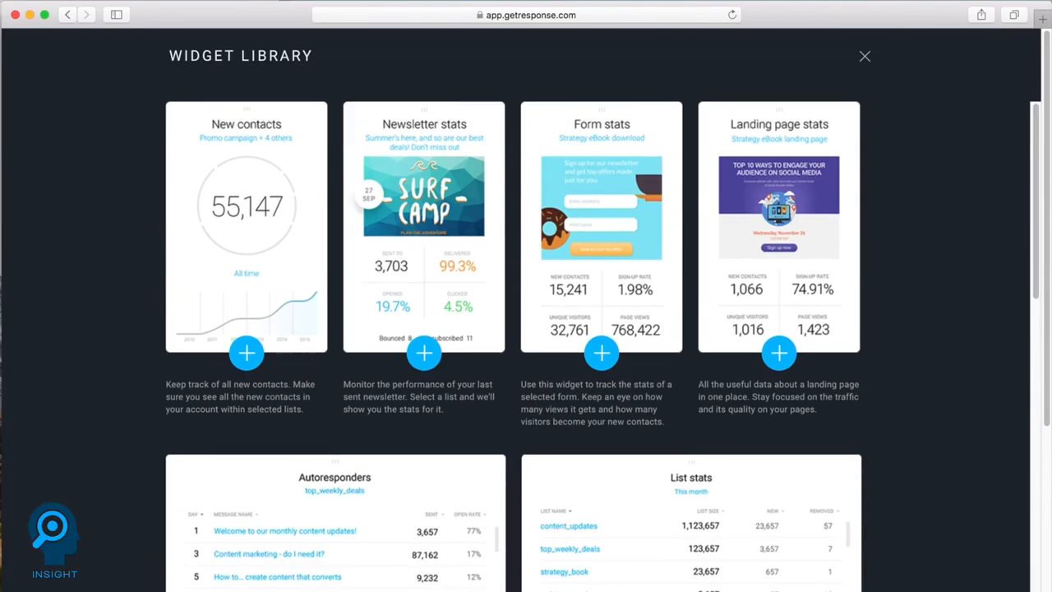
left_click(866, 57)
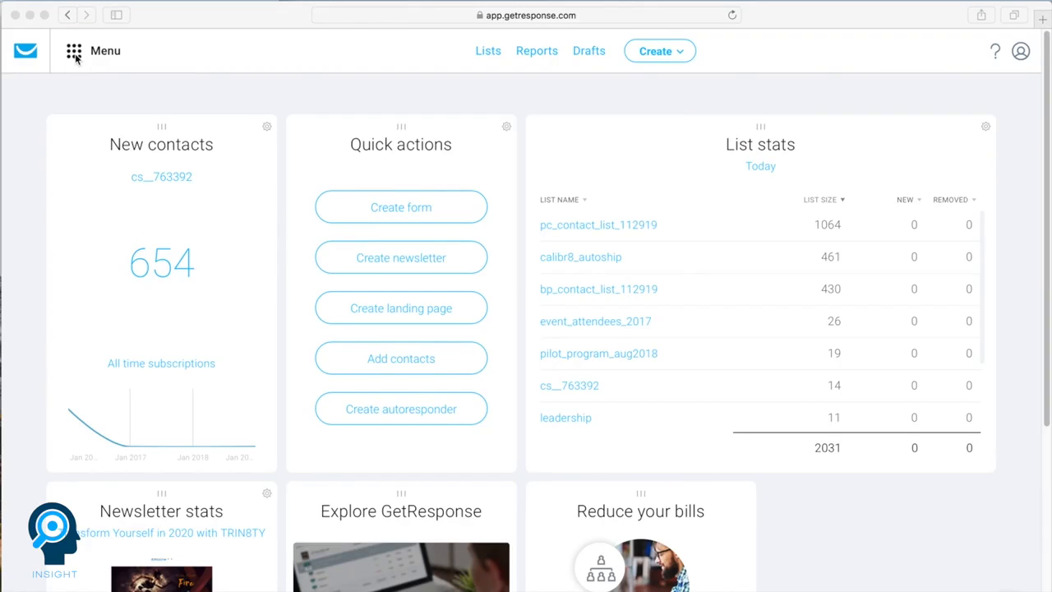
- Review the communication tools and growth tools in the main menu, and check the Create options
left_click(74, 58)
left_click(75, 58)
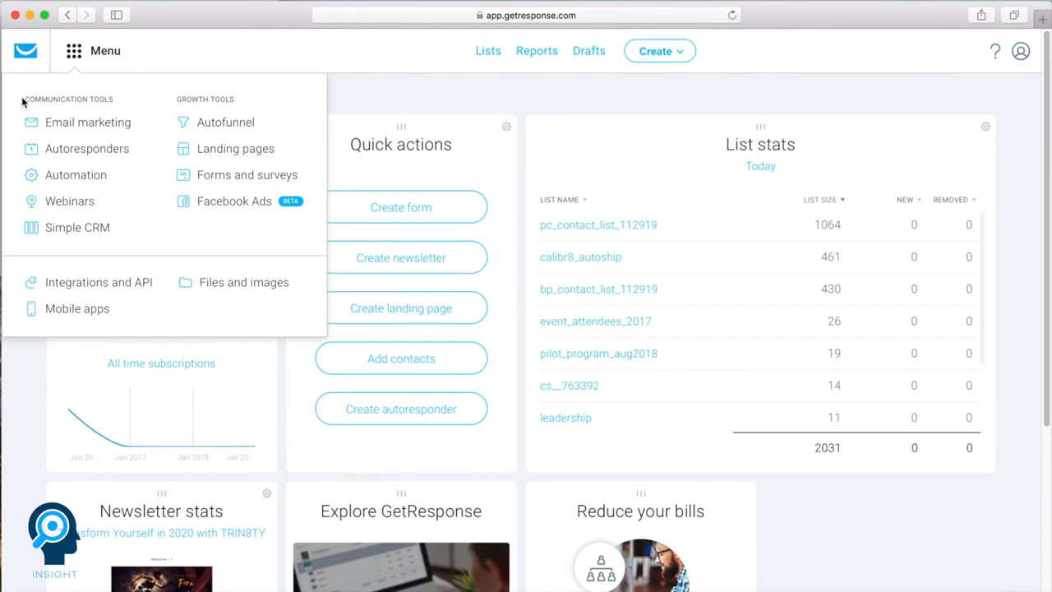
left_click_drag(28, 98, 112, 98)
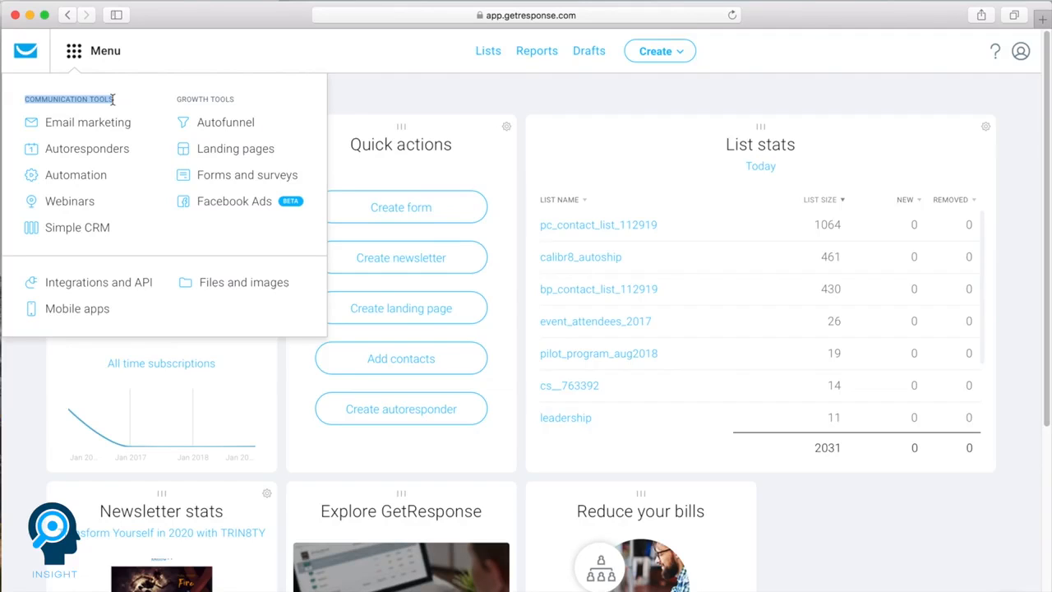
left_click(113, 99)
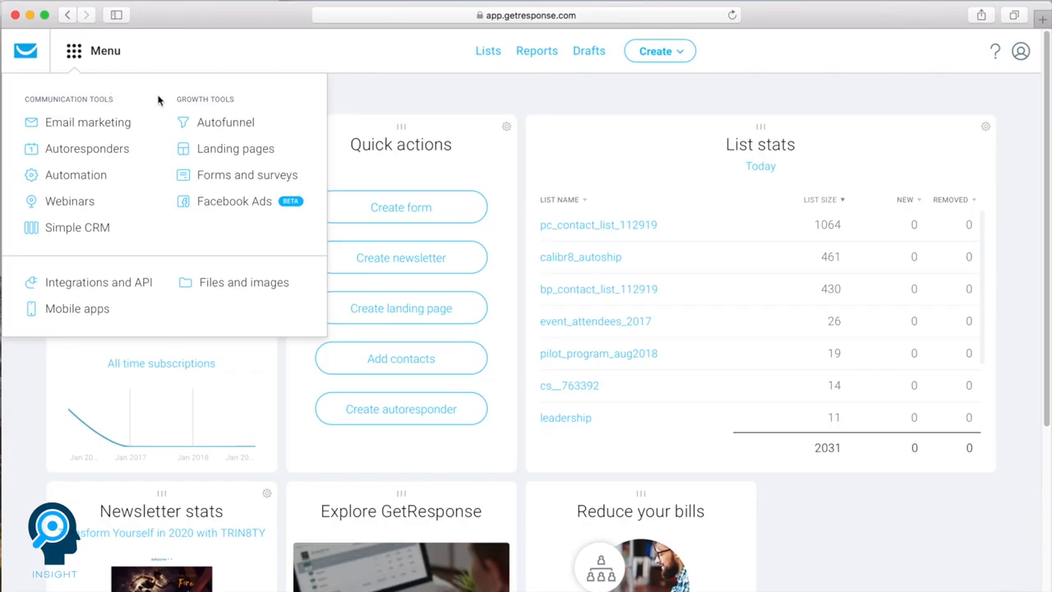
left_click_drag(175, 99, 235, 99)
left_click(235, 98)
left_click(664, 53)
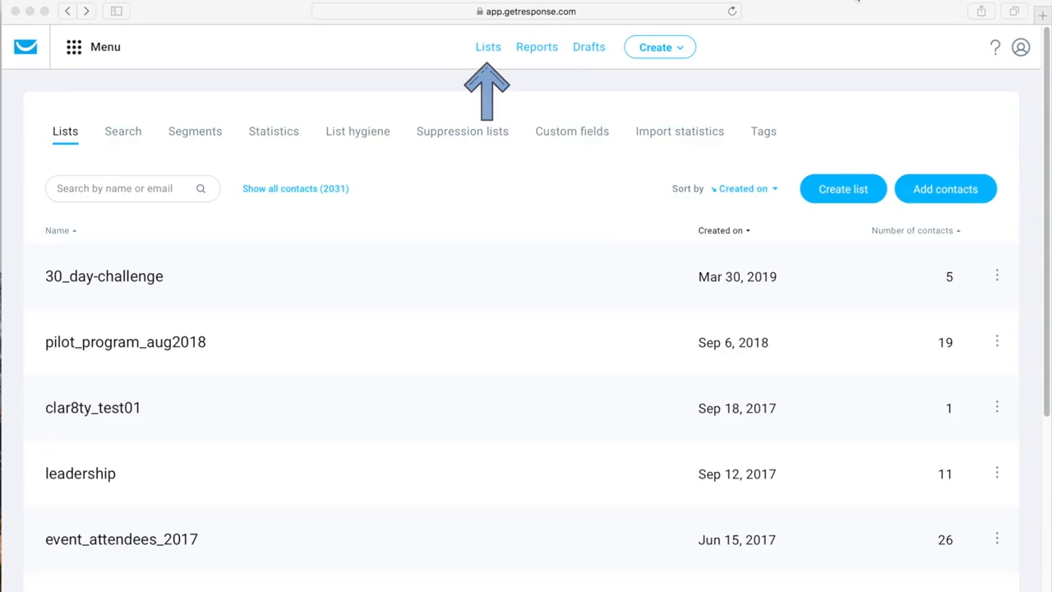
- Create a new contact list named specialoffer_1
left_click(552, 272)
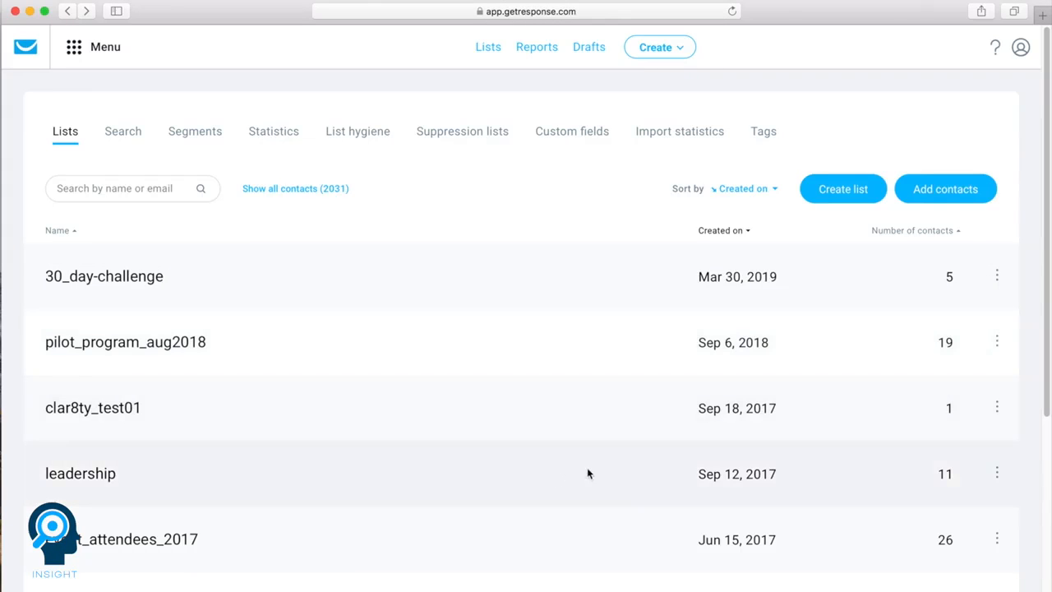
left_click(832, 194)
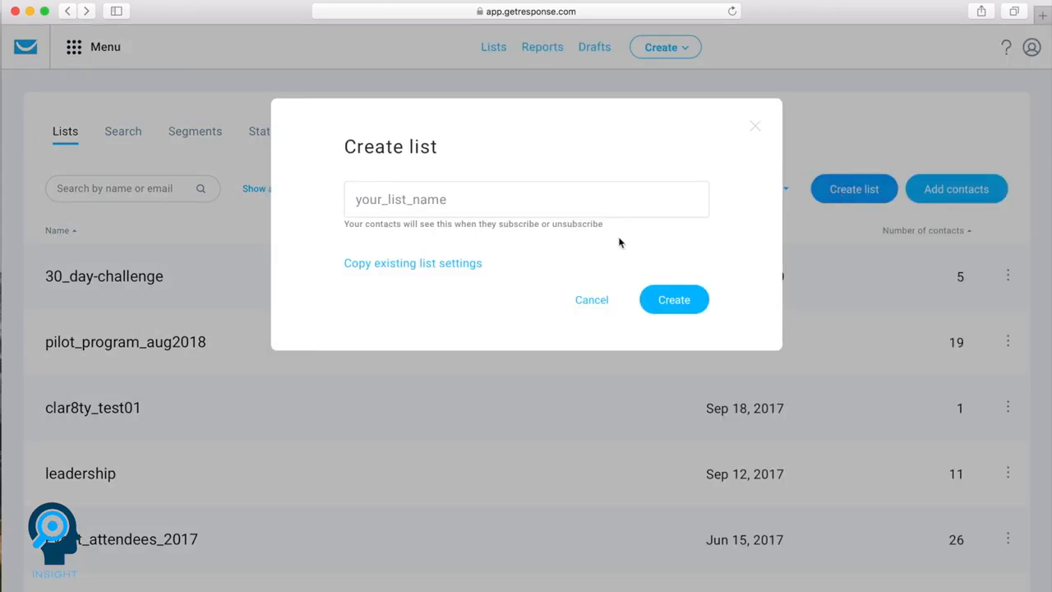
left_click(483, 204)
type("specialoffer_1")
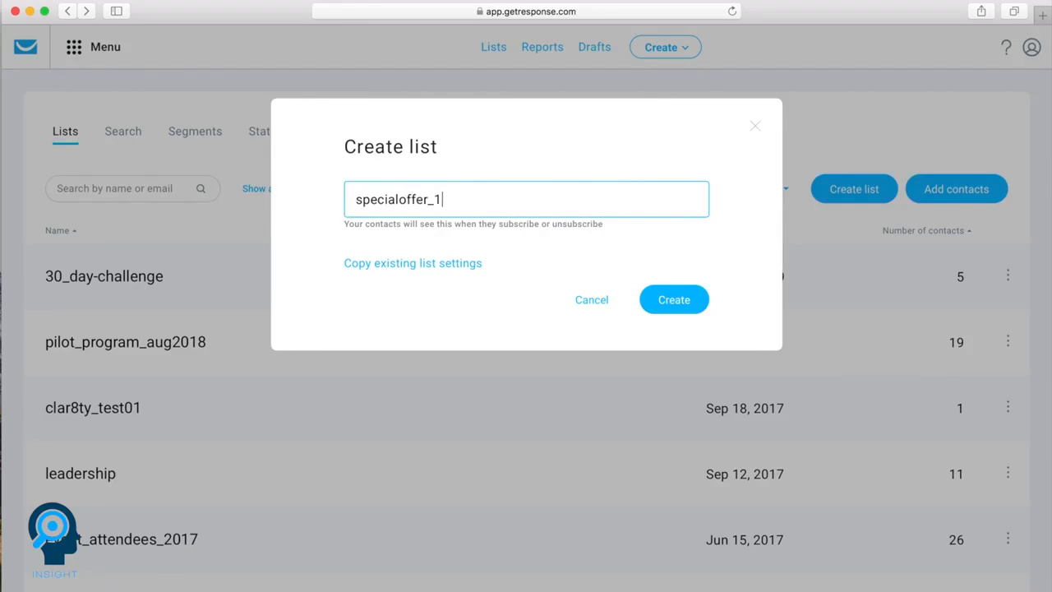
left_click(672, 309)
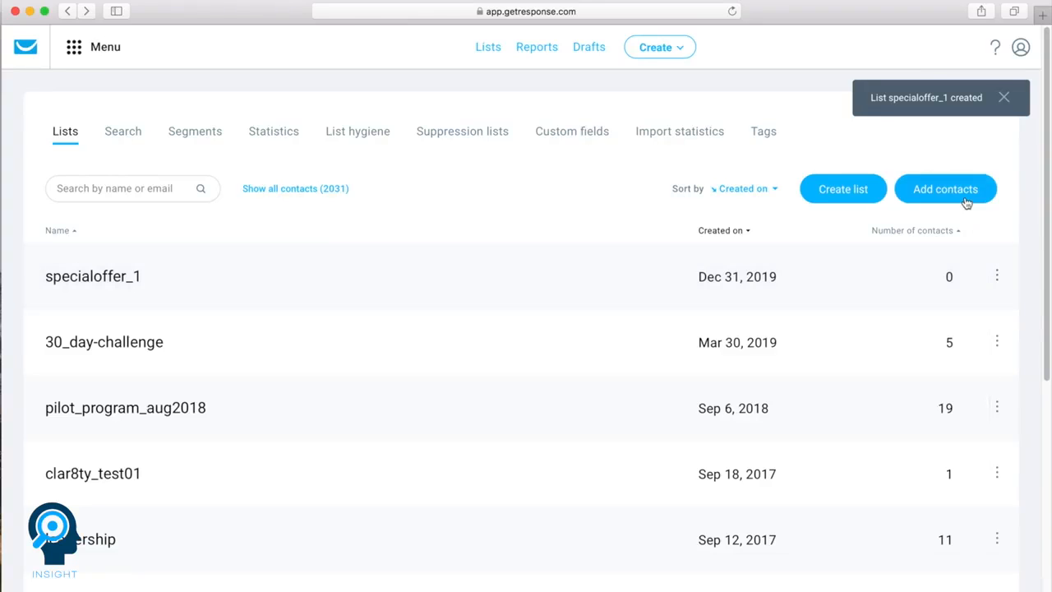
- Open the add-contacts form for the specialoffer_1 list and select specialoffer_1 as the target list
left_click(997, 276)
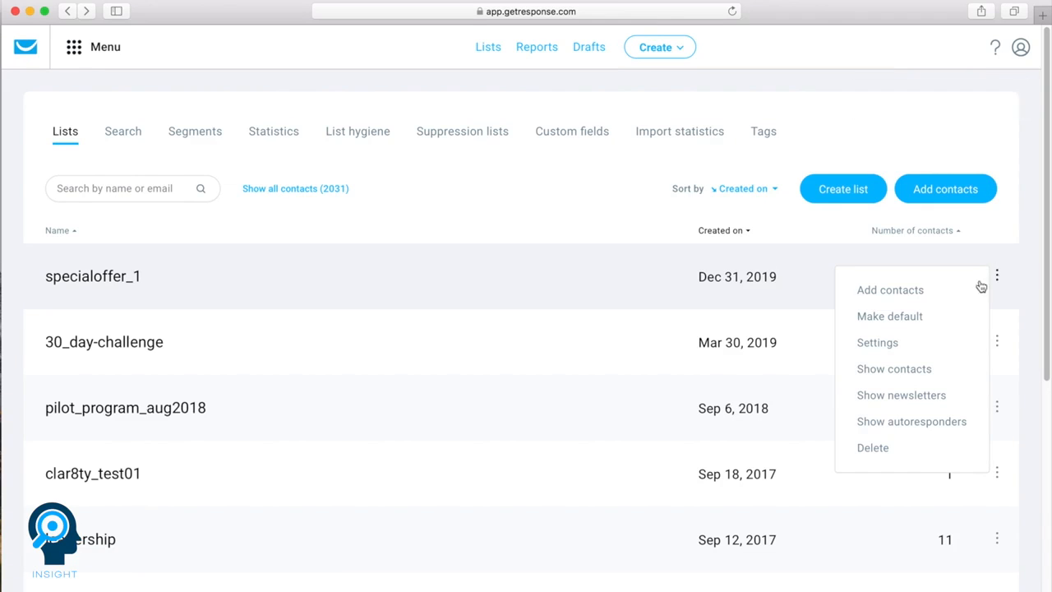
left_click(901, 290)
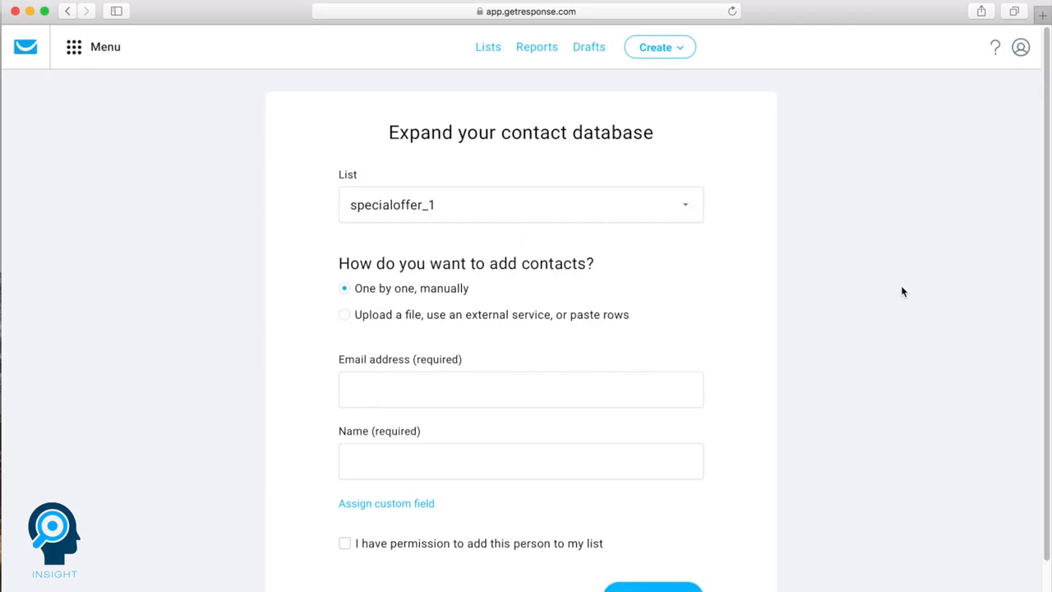
left_click(676, 217)
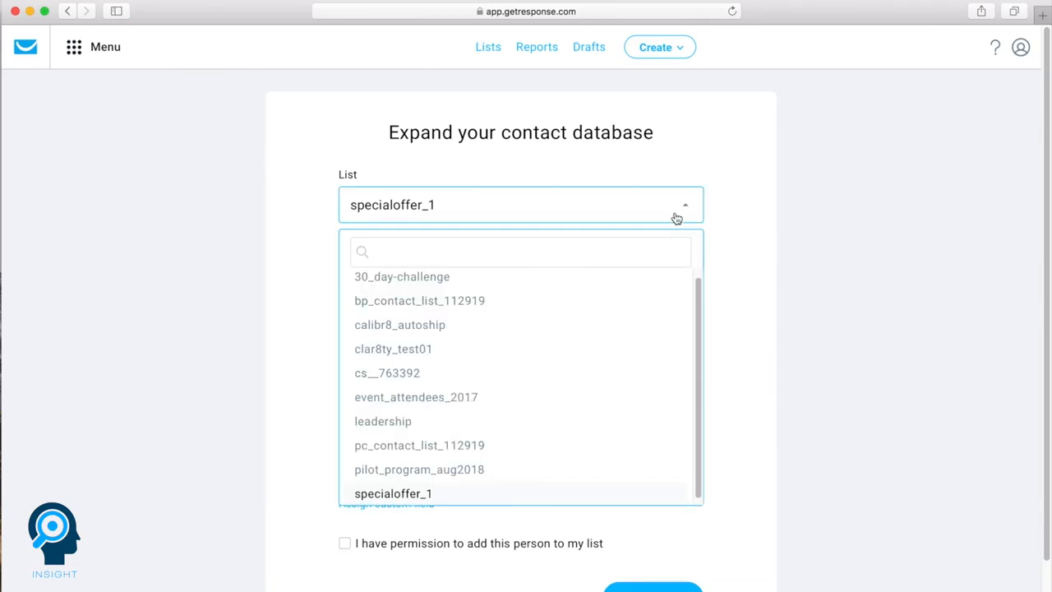
left_click(374, 493)
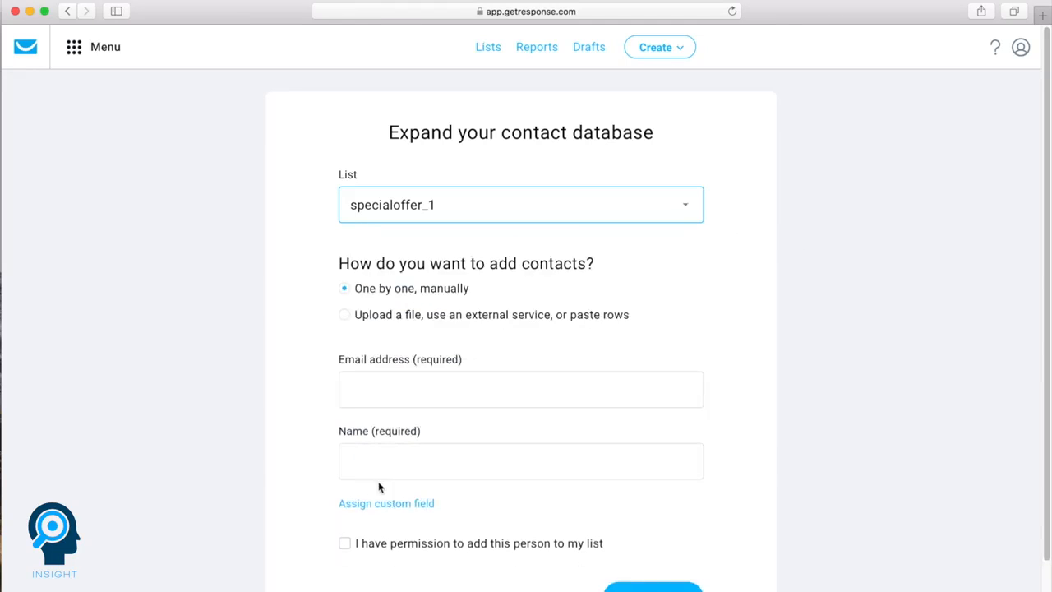
- Choose importing contacts by file, external service or pasted rows, and examine the services that can be connected
left_click(344, 317)
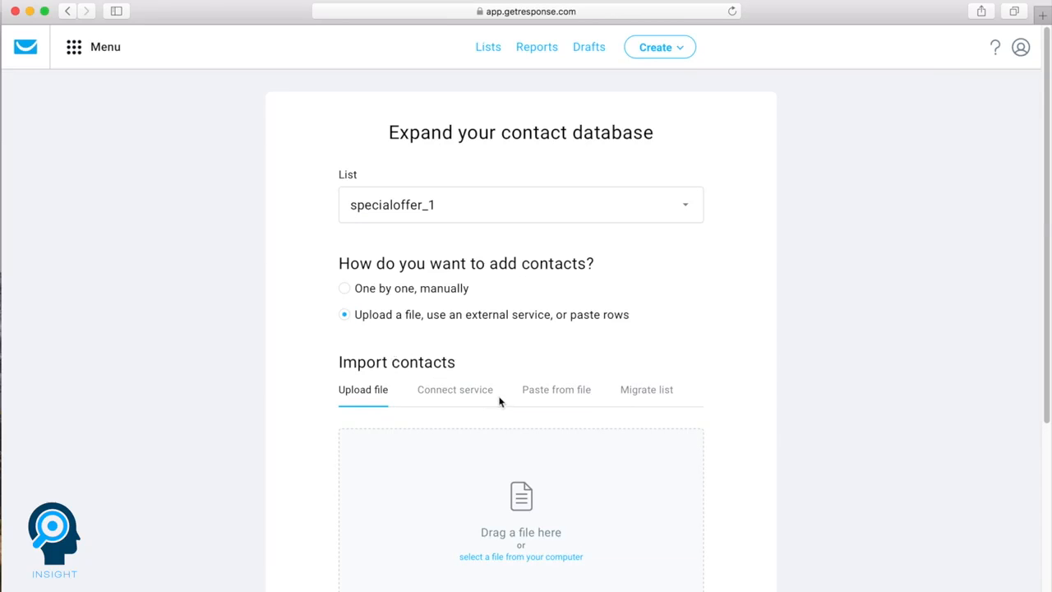
left_click(470, 394)
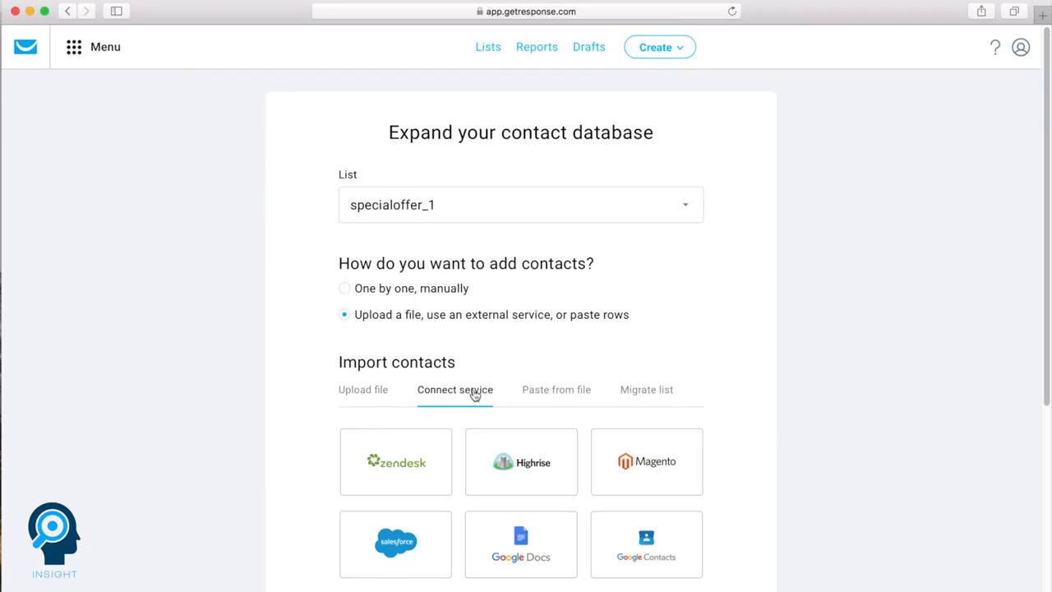
scroll(472, 395, "down", 2)
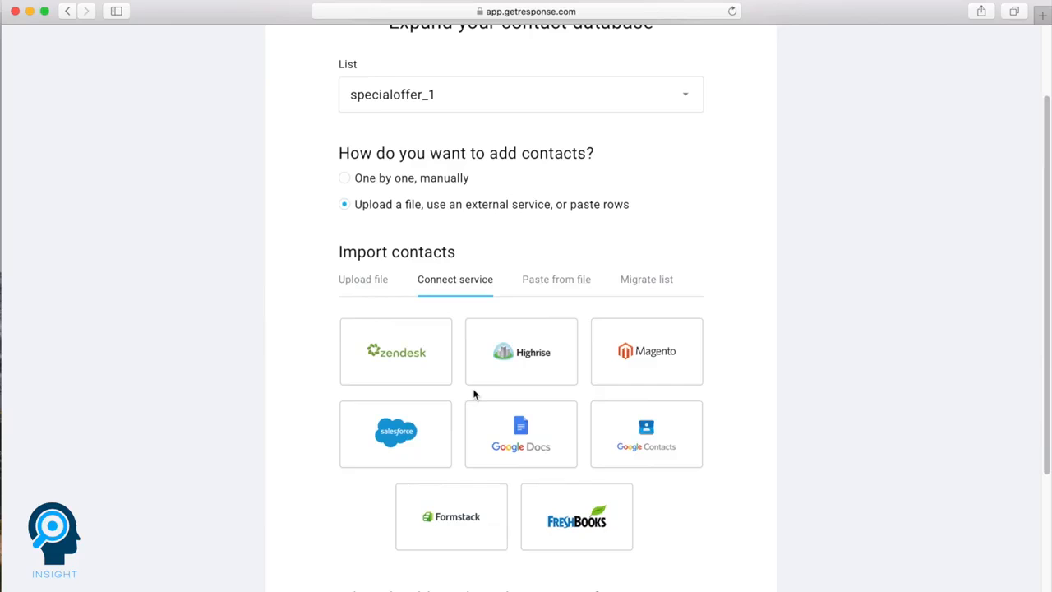
scroll(474, 396, "down", 1)
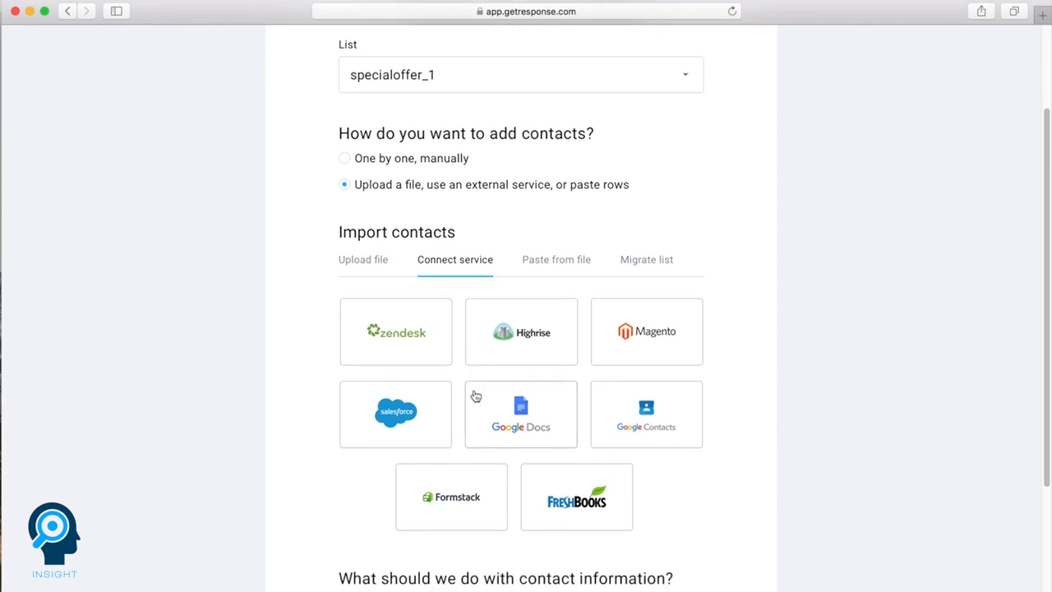
scroll(474, 395, "up", 5)
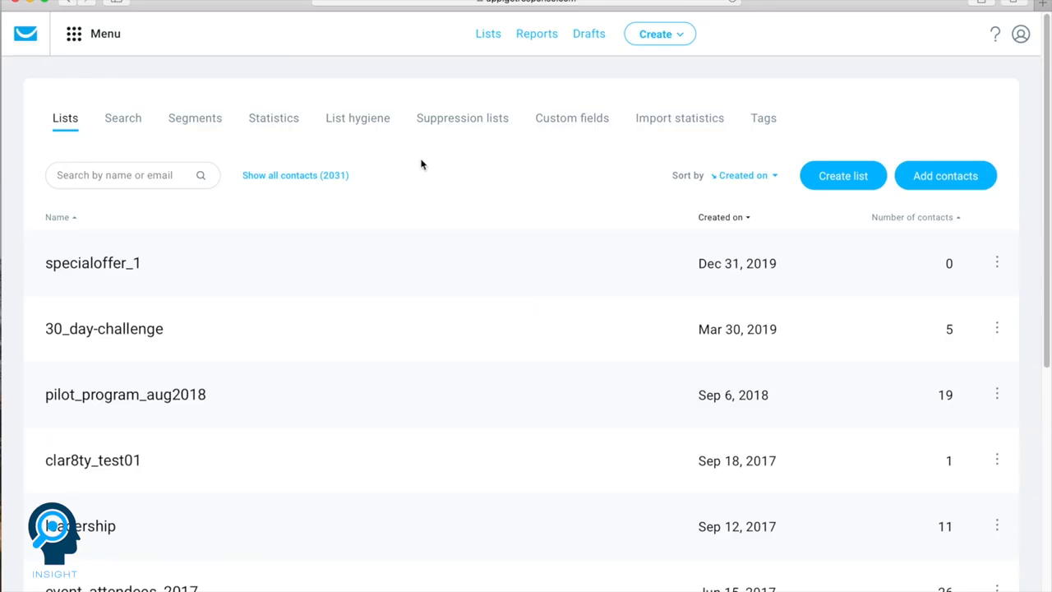
- Open the advanced contact search and check its list filter
left_click(129, 122)
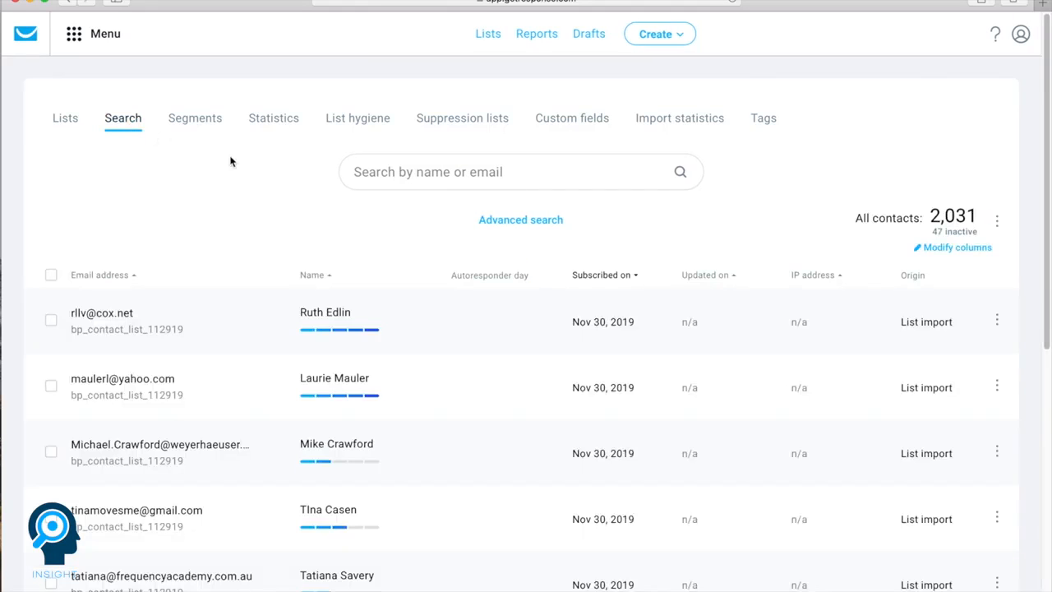
left_click(500, 216)
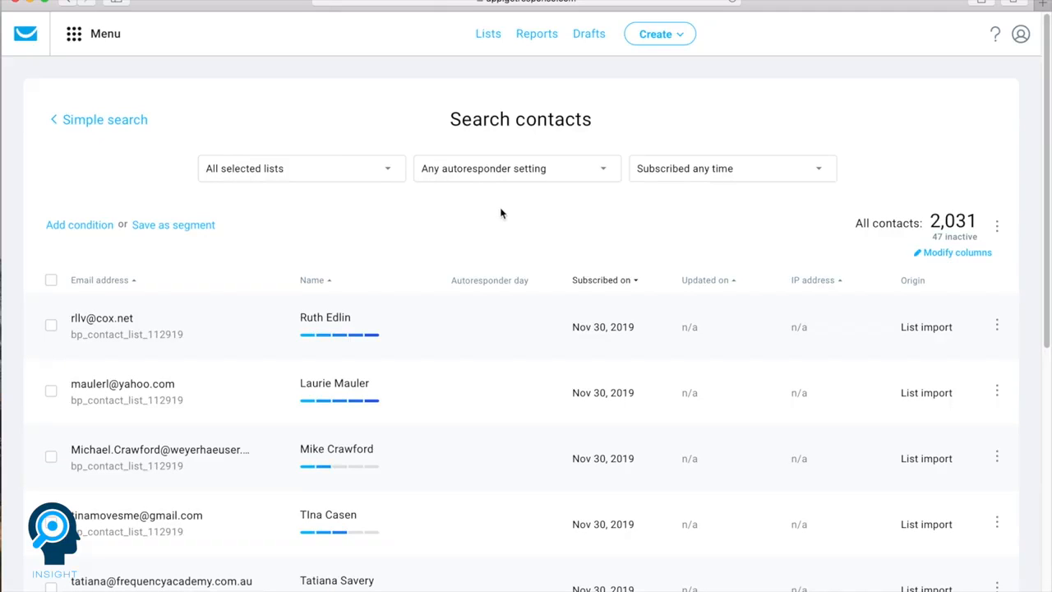
left_click(356, 183)
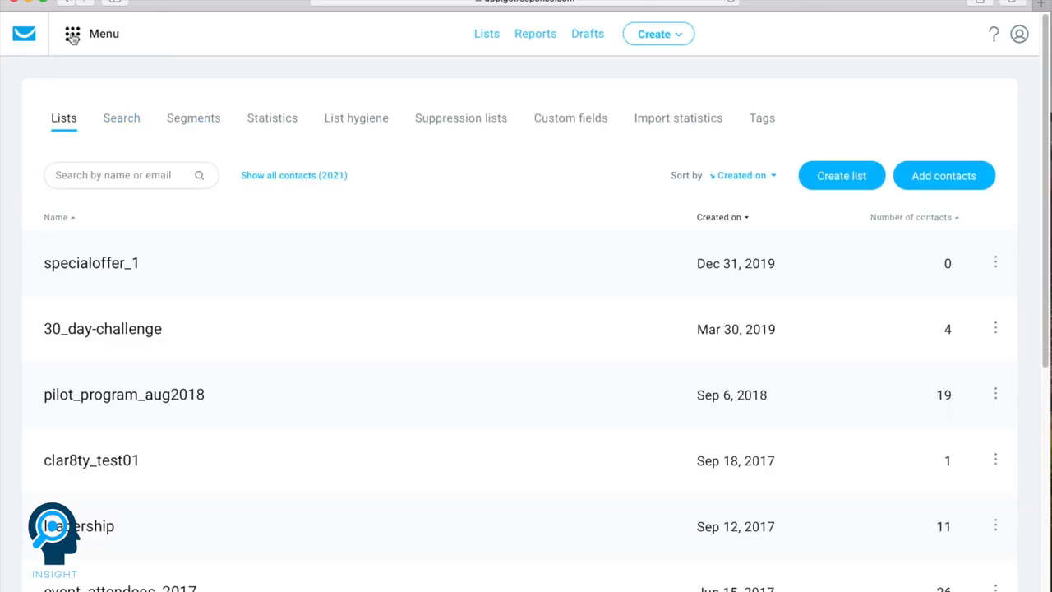
- Create an Autofunnel named demolist1 with the Build a list goal
left_click(72, 38)
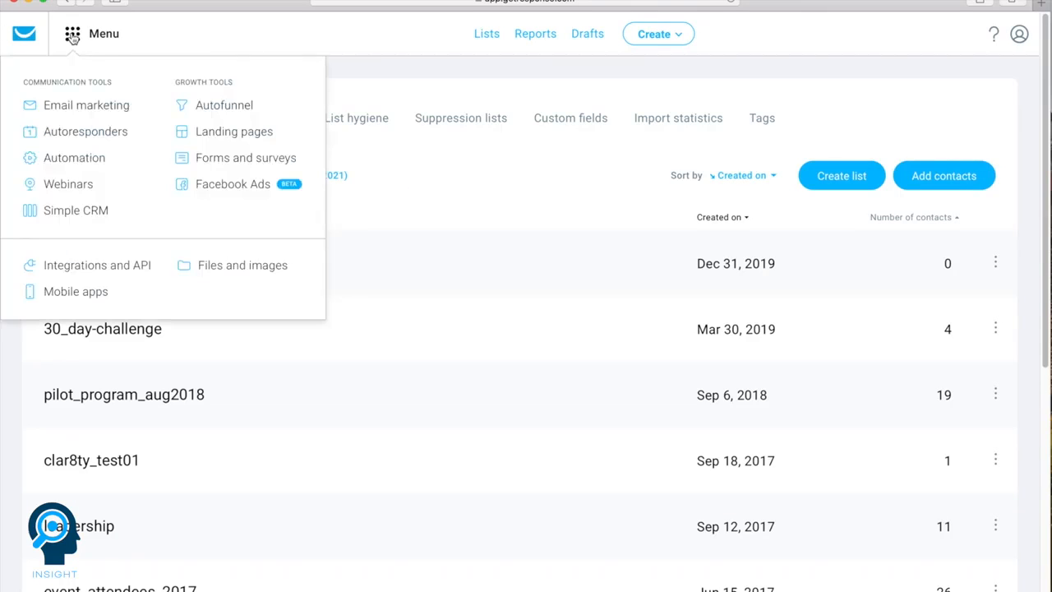
left_click(208, 110)
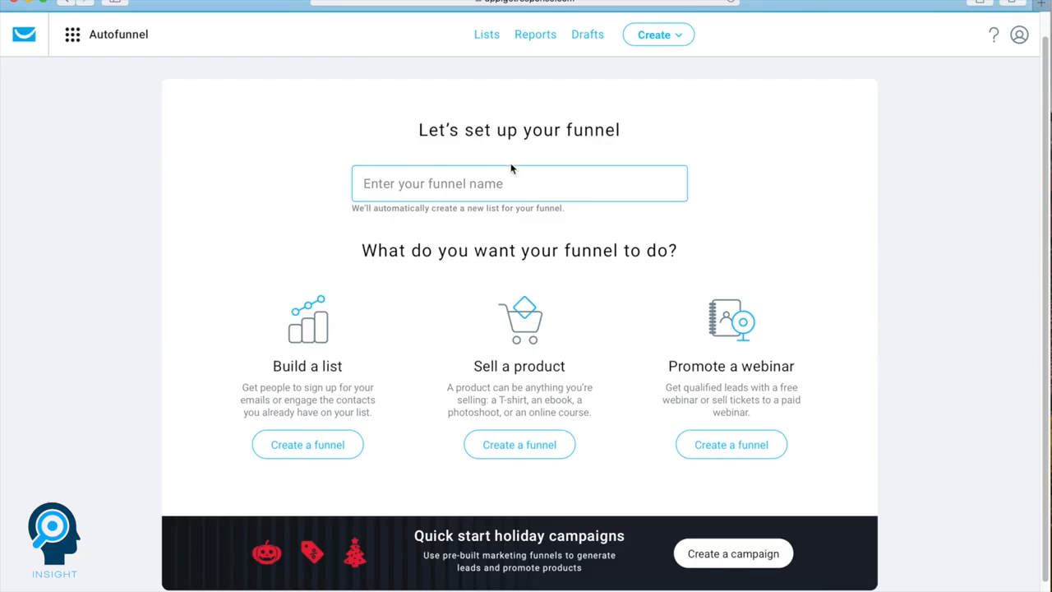
left_click(390, 184)
type("demolist1")
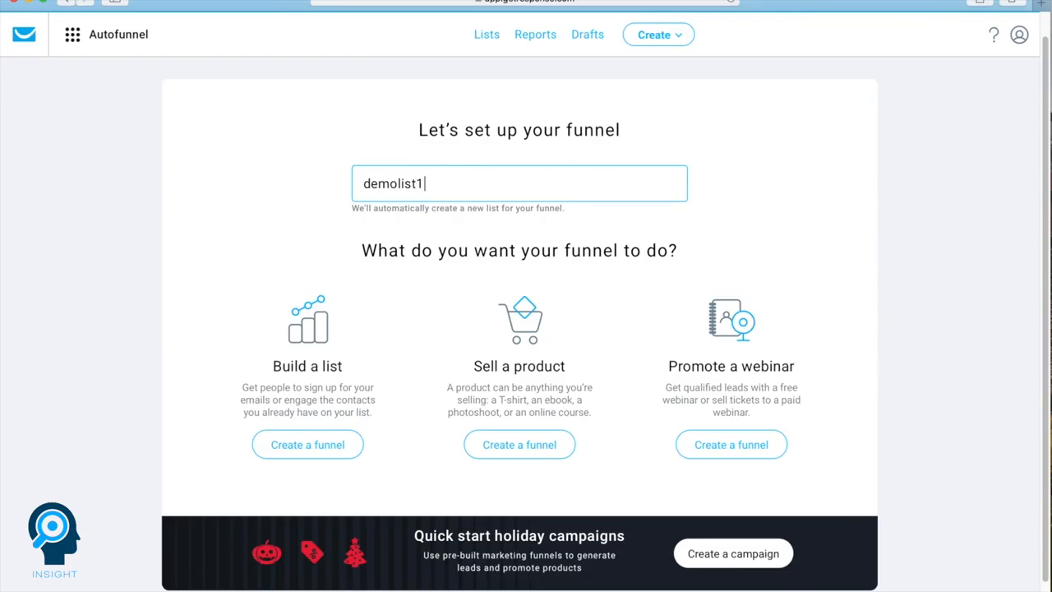
left_click(299, 445)
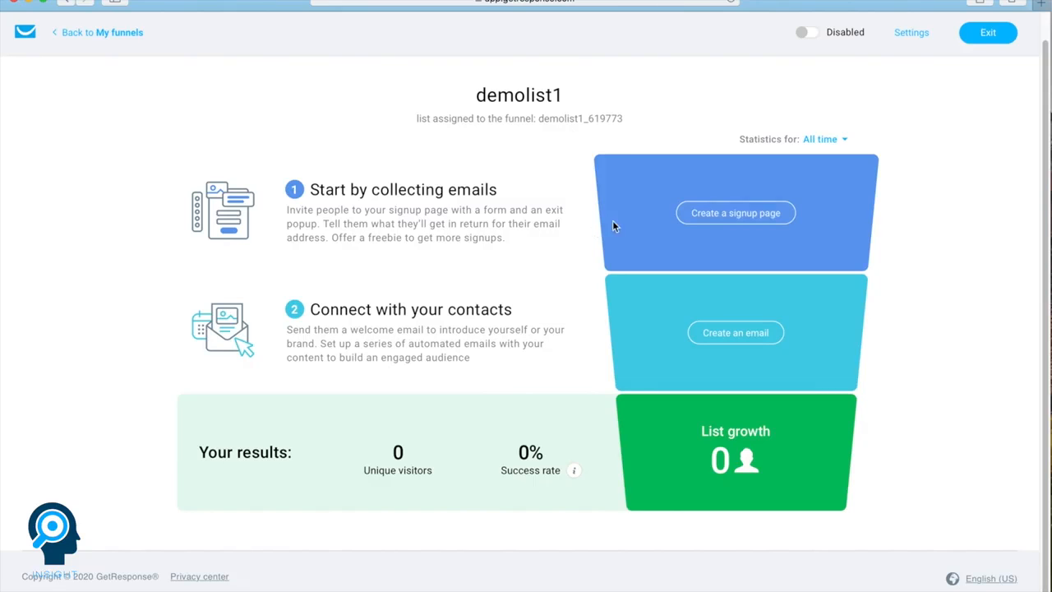
- Start creating the funnel's signup page, browse the templates and choose General sales funnel
left_click(735, 213)
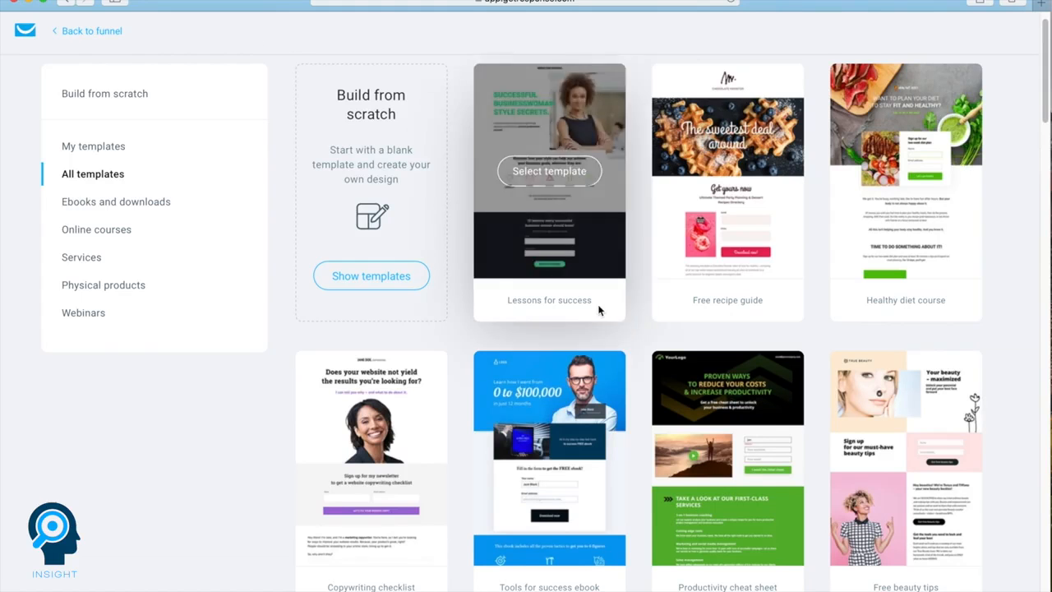
scroll(599, 308, "down", 3)
scroll(599, 310, "down", 9)
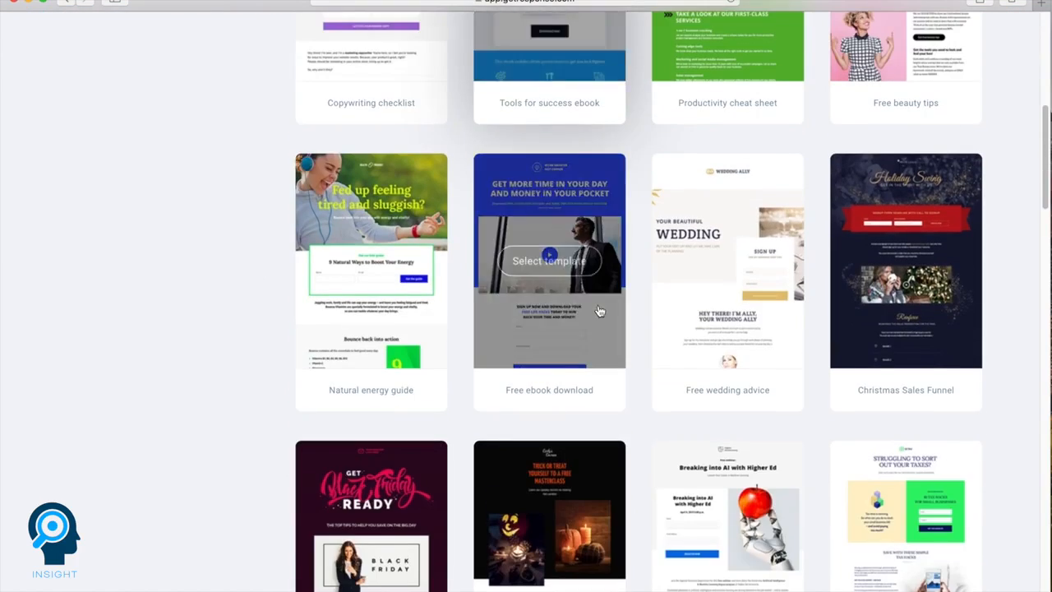
scroll(599, 310, "down", 4)
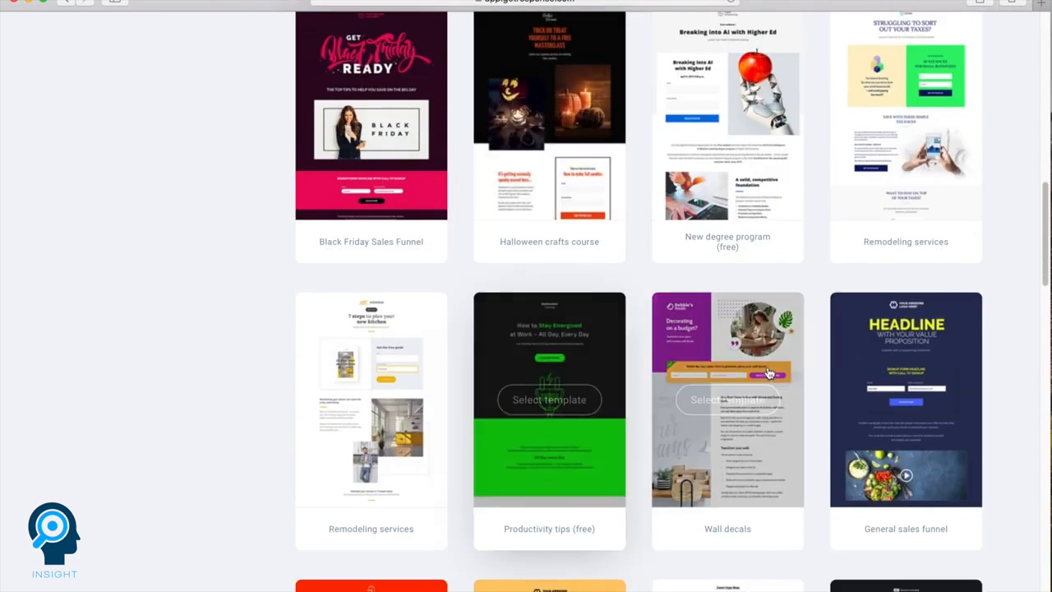
left_click(865, 396)
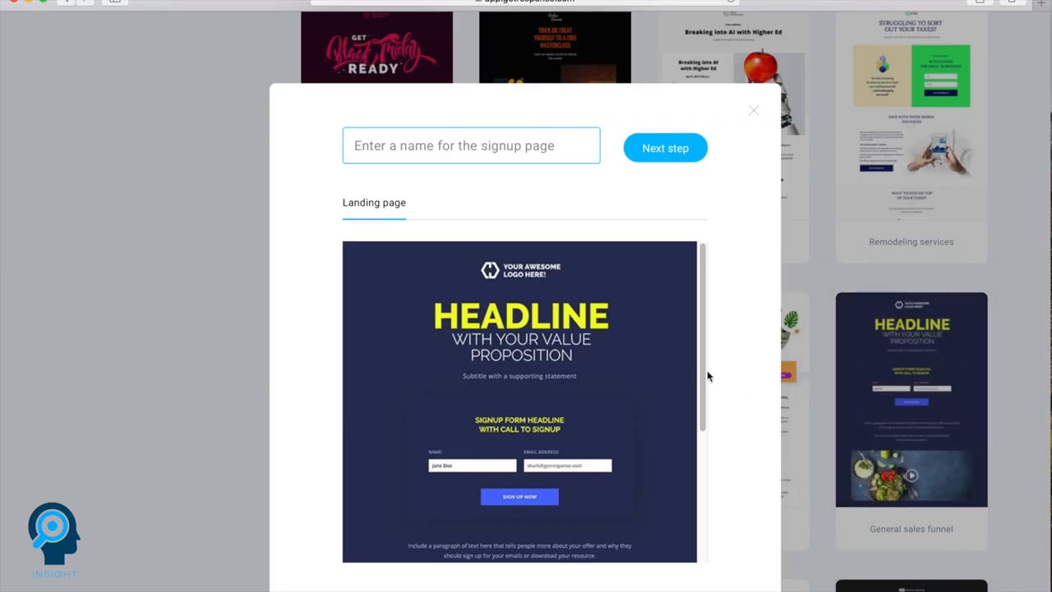
- Preview the chosen landing page template, name the signup page Demo1 and continue to its editor
scroll(666, 373, "down", 1)
scroll(666, 371, "down", 3)
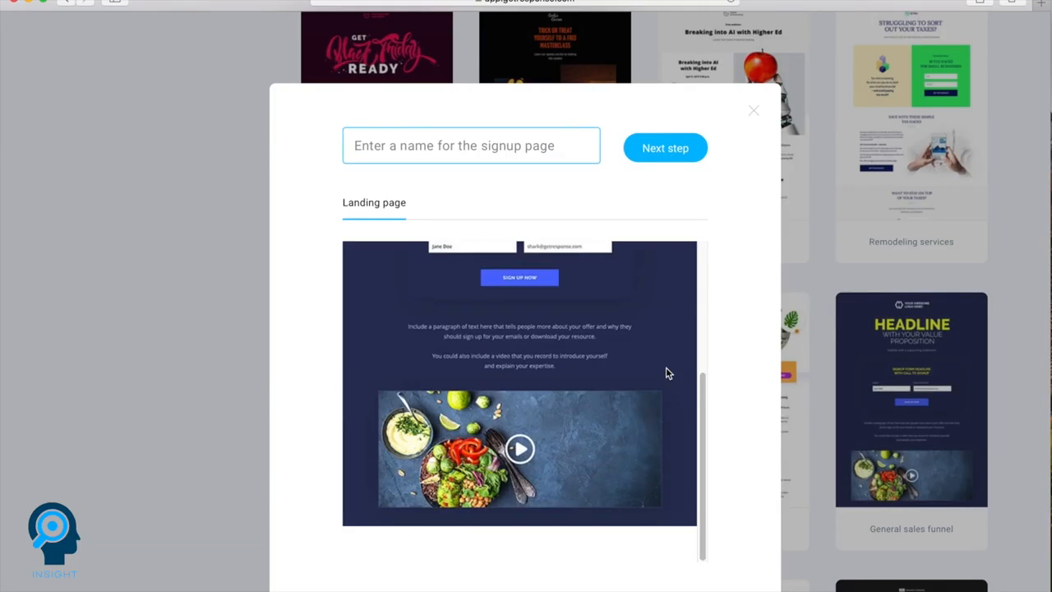
scroll(666, 371, "up", 3)
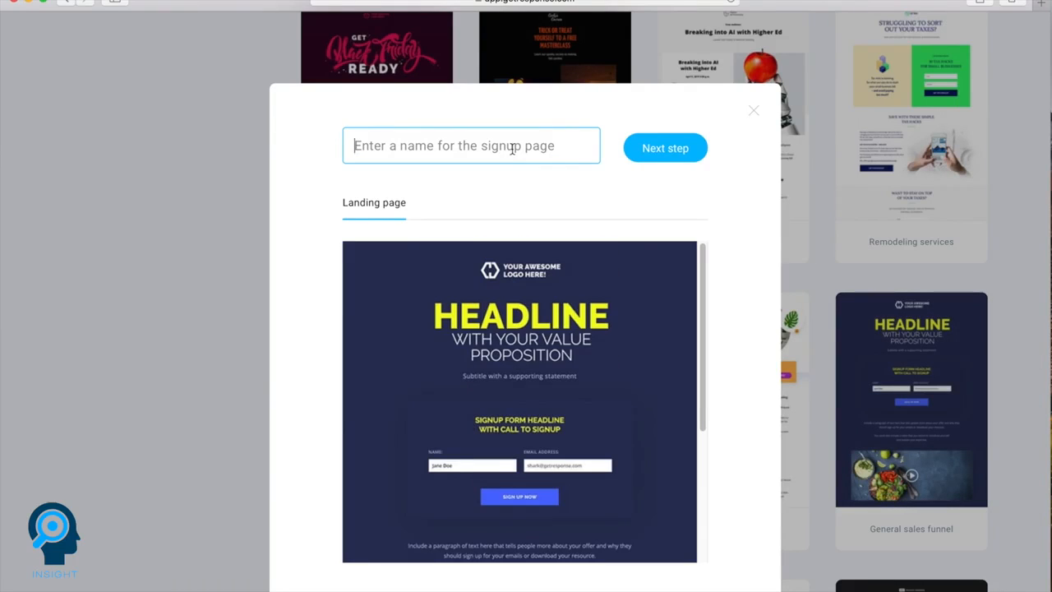
type("Demo1")
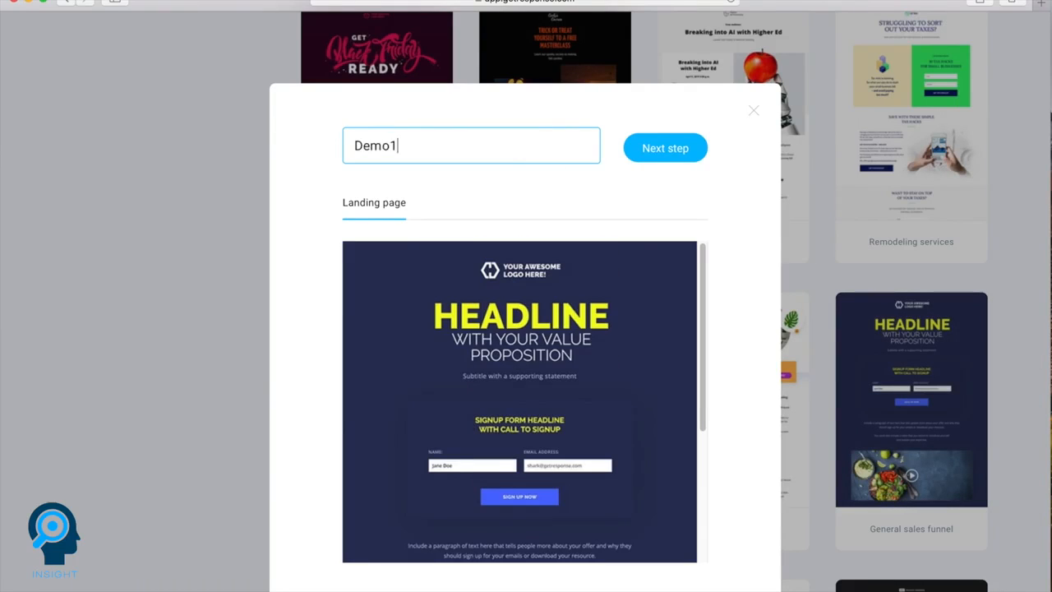
left_click(646, 154)
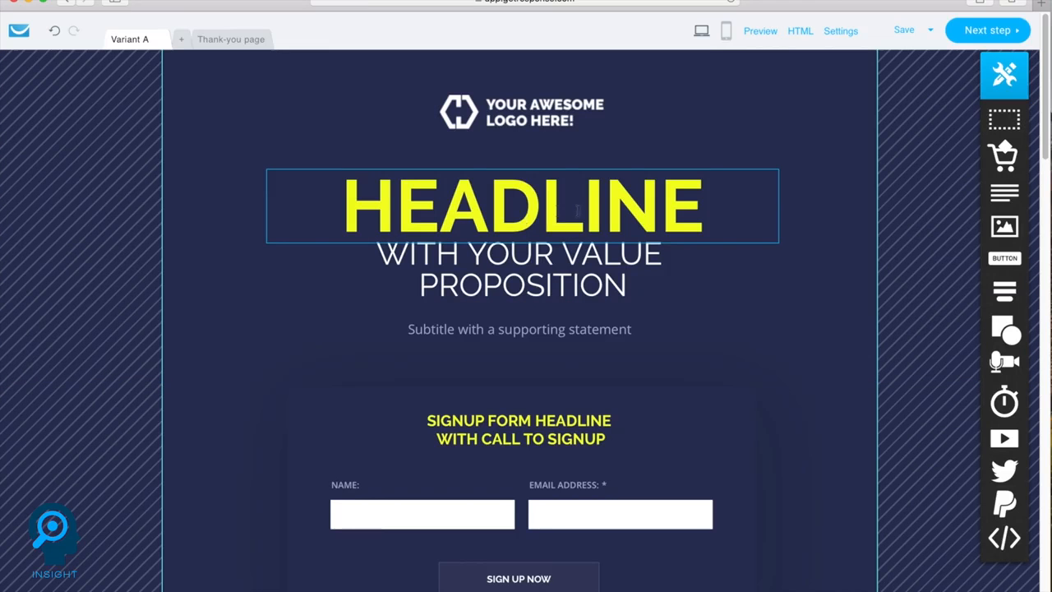
- Change the text color of the main HEADLINE on the signup page to pinkish red
left_click(530, 214)
left_click(530, 213)
double_click(530, 214)
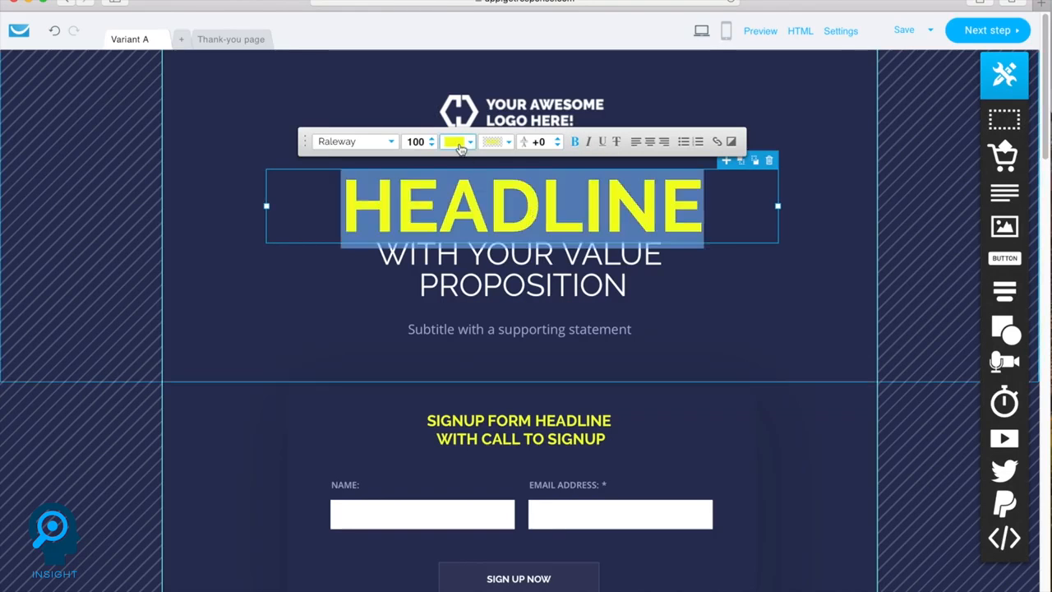
left_click(454, 141)
left_click(519, 289)
left_click(674, 442)
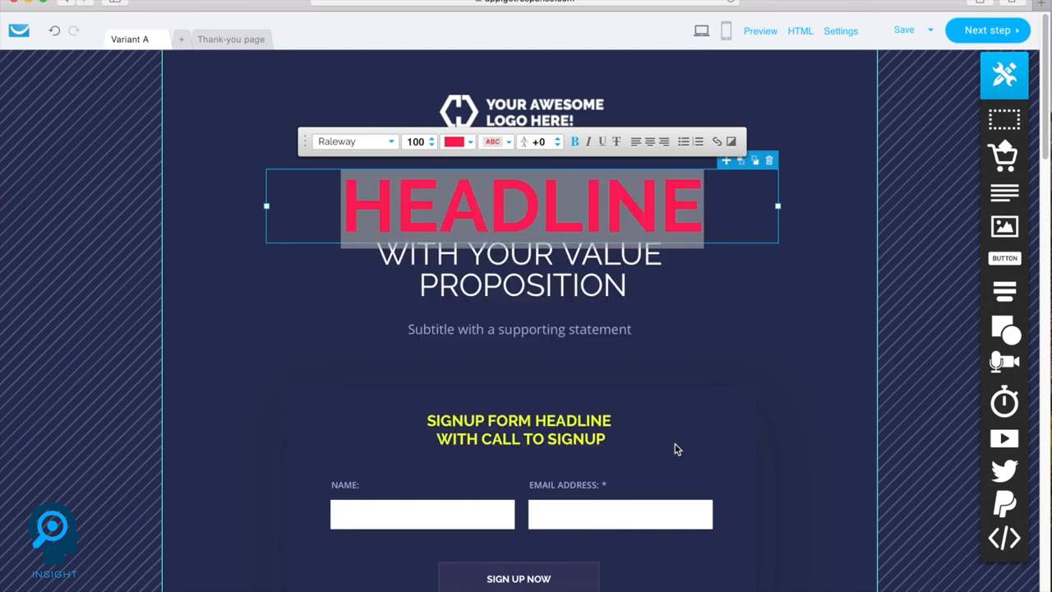
- Make the "With your value proposition" text below the headline bold and yellow
double_click(547, 290)
left_click(572, 214)
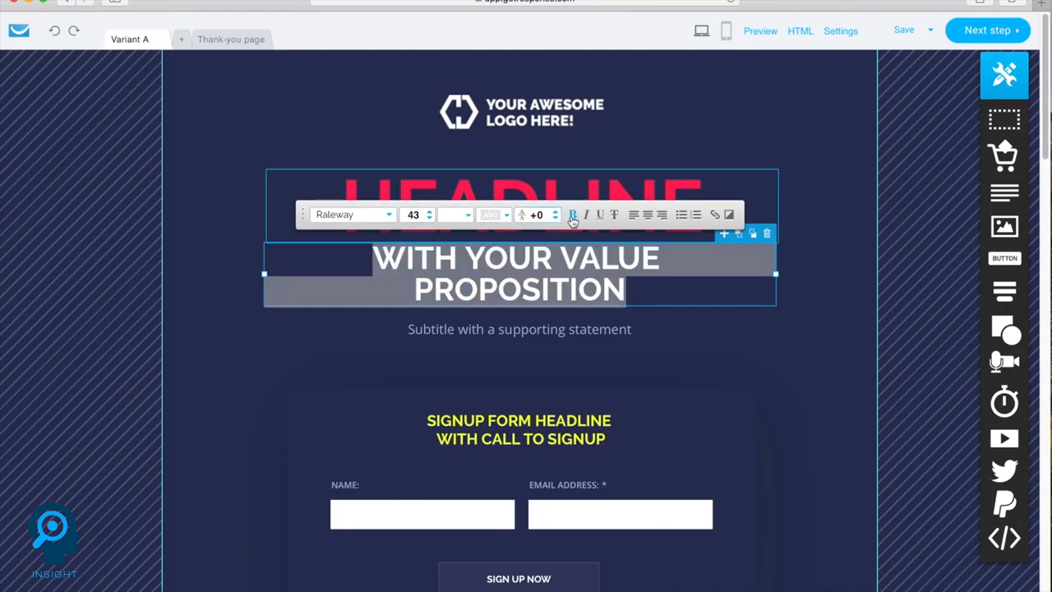
left_click(454, 215)
left_click(416, 329)
left_click(666, 501)
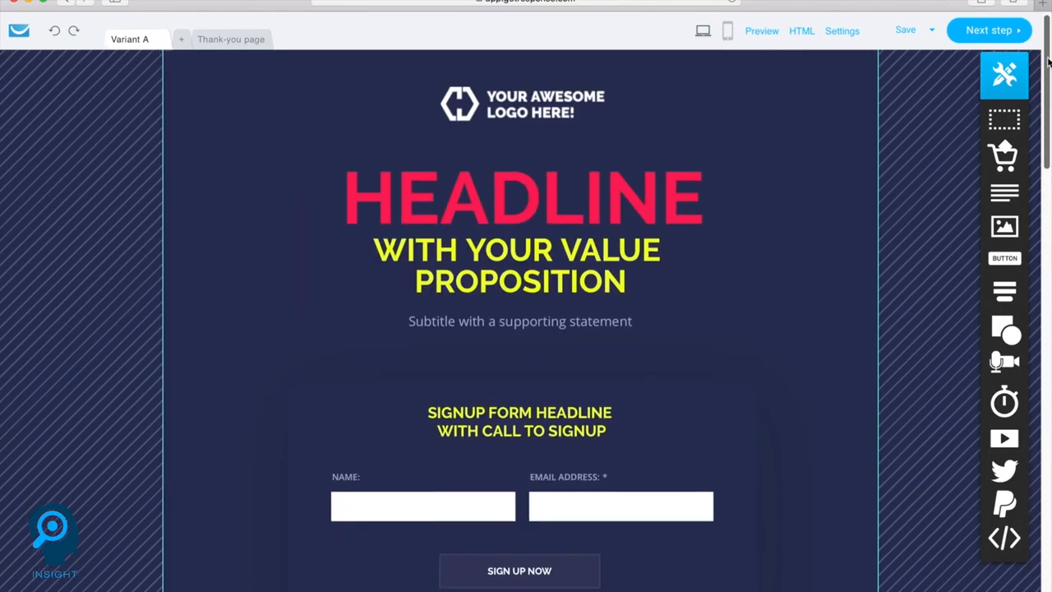
- Add an image lower on the signup page and adjust its position and size
scroll(520, 321, "down", 4)
scroll(520, 320, "down", 10)
left_click(1004, 227)
left_click_drag(516, 261, 570, 223)
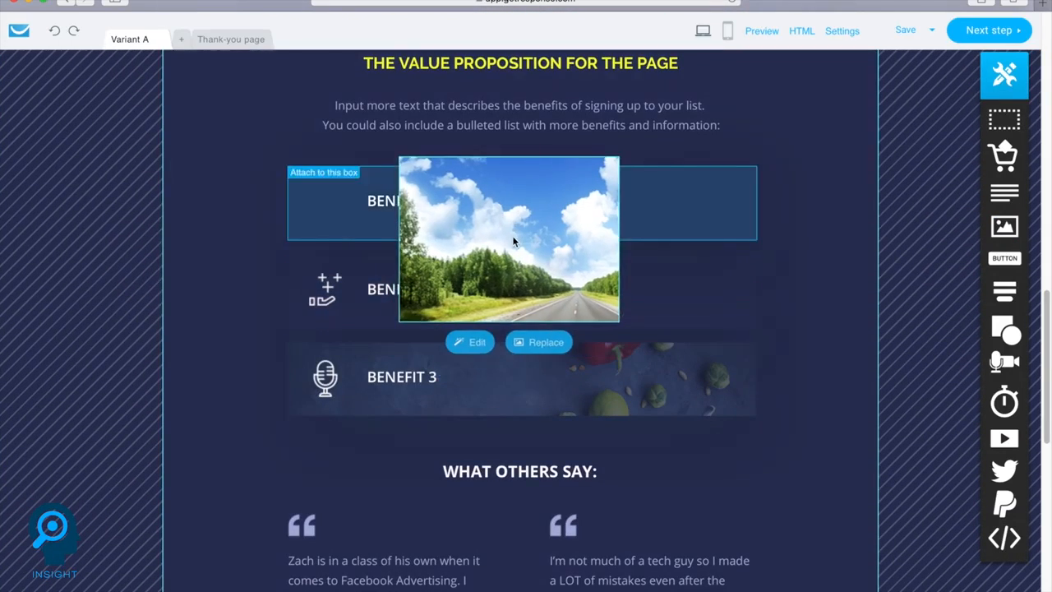
left_click_drag(455, 304, 578, 213)
left_click_drag(623, 184, 698, 252)
left_click(705, 158)
- Check the thank-you page design and return to Variant A of the signup page
scroll(655, 256, "up", 15)
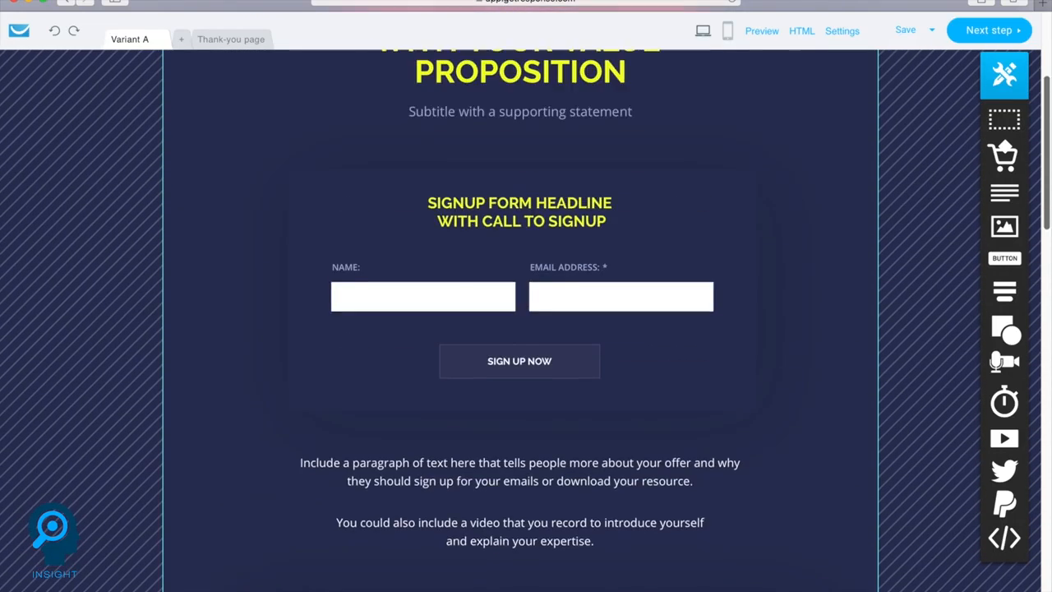
left_click(230, 41)
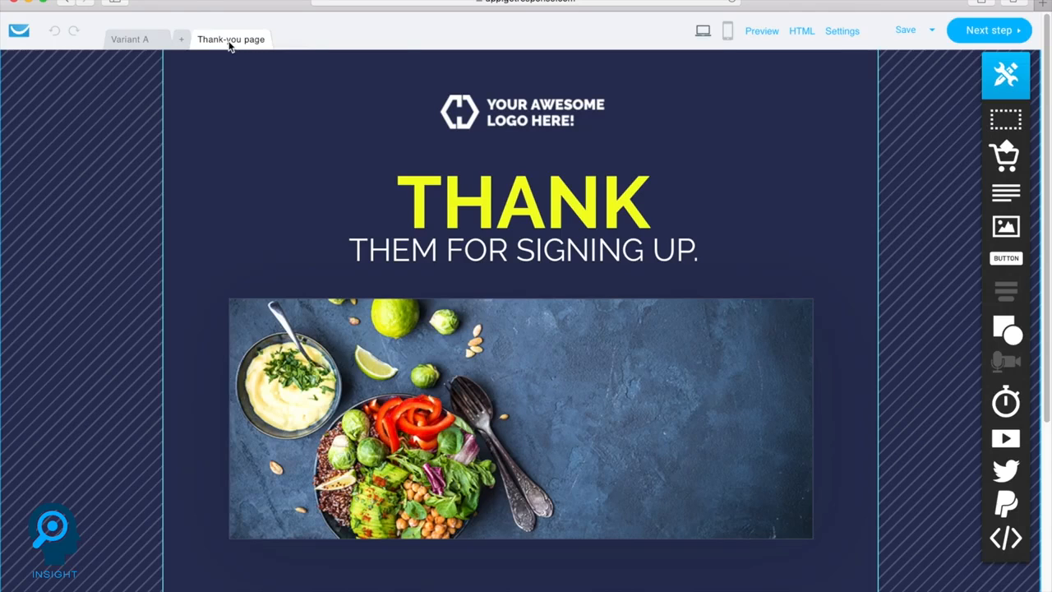
left_click(130, 42)
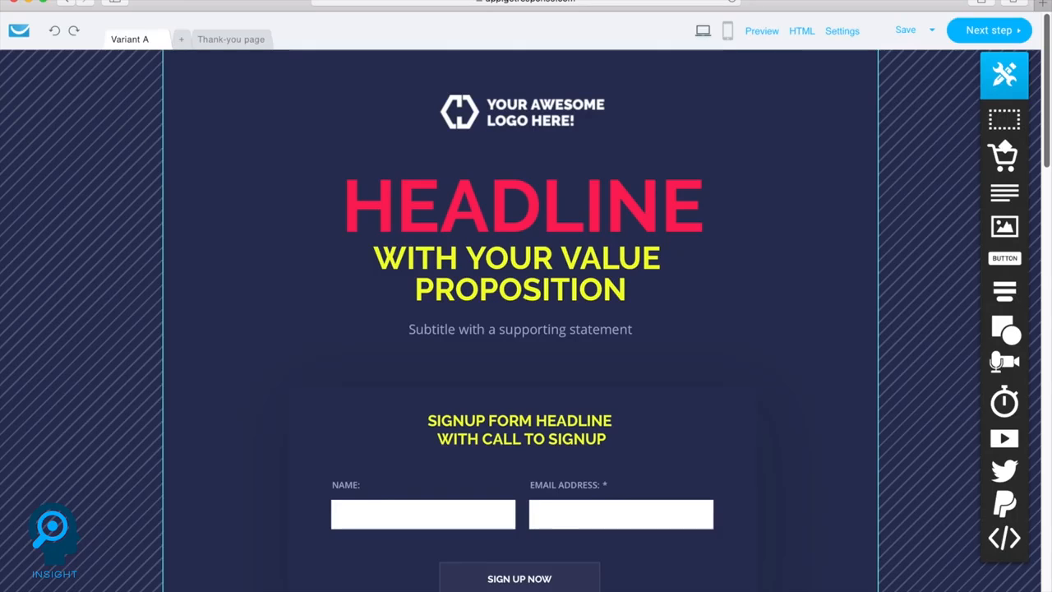
- Continue to the signup page settings, review the SEO, URL and subscription sections, and publish the page
left_click(977, 30)
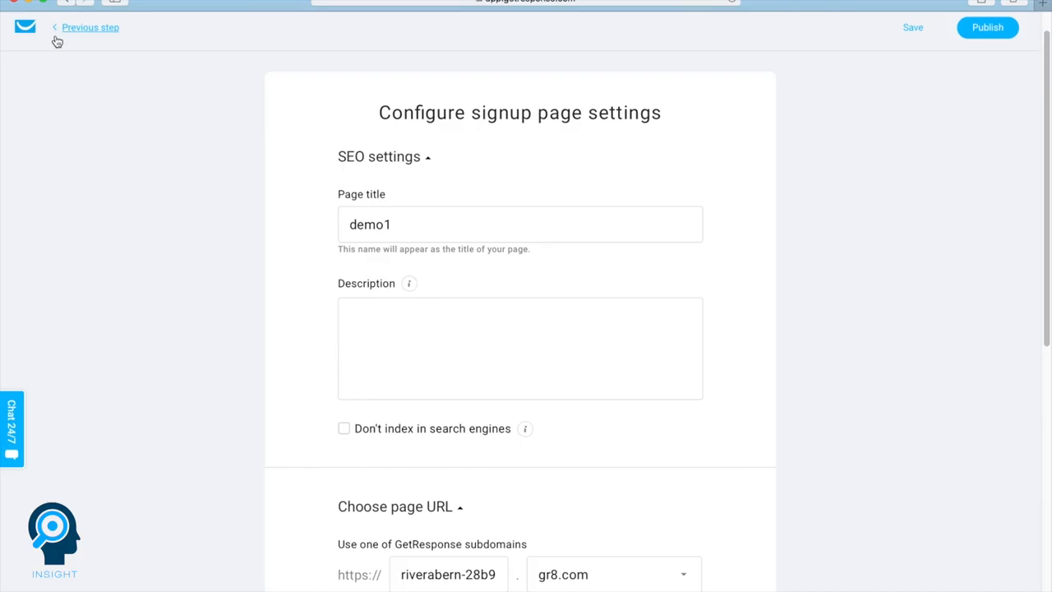
scroll(230, 148, "down", 1)
mouse_move(410, 264)
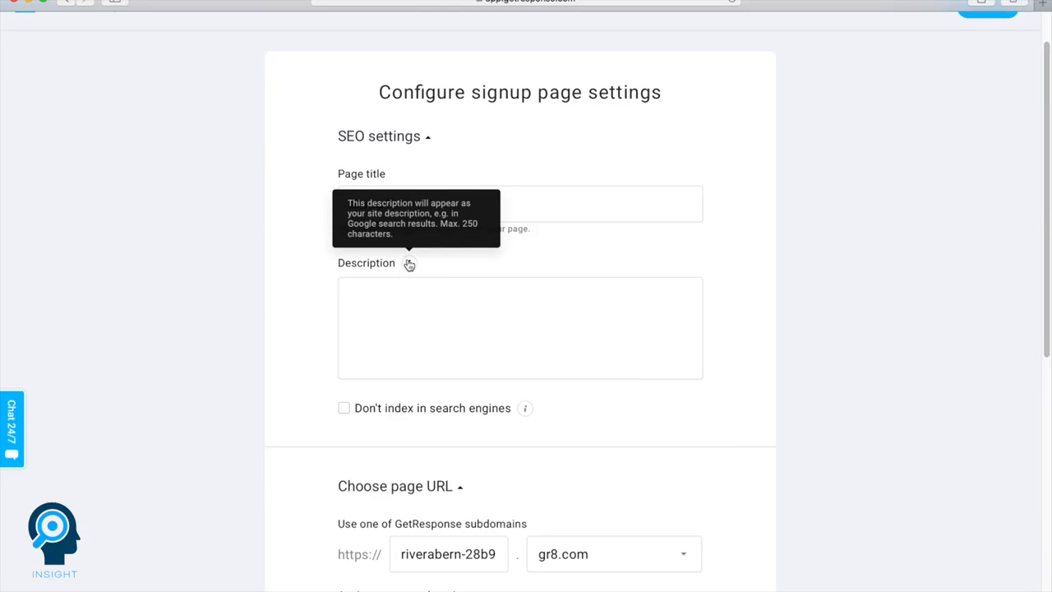
scroll(428, 395, "down", 5)
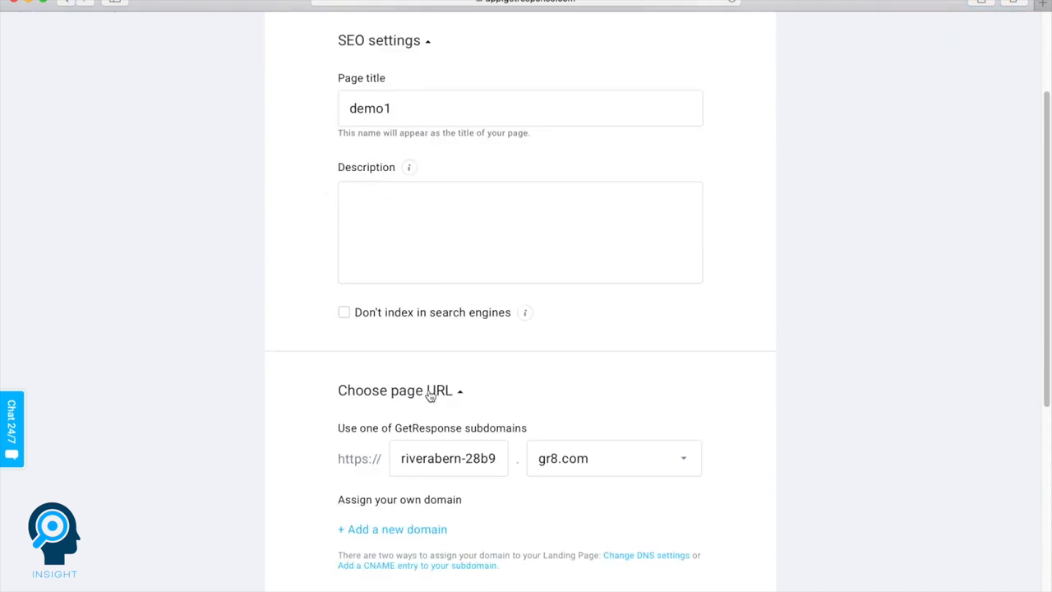
scroll(428, 391, "down", 1)
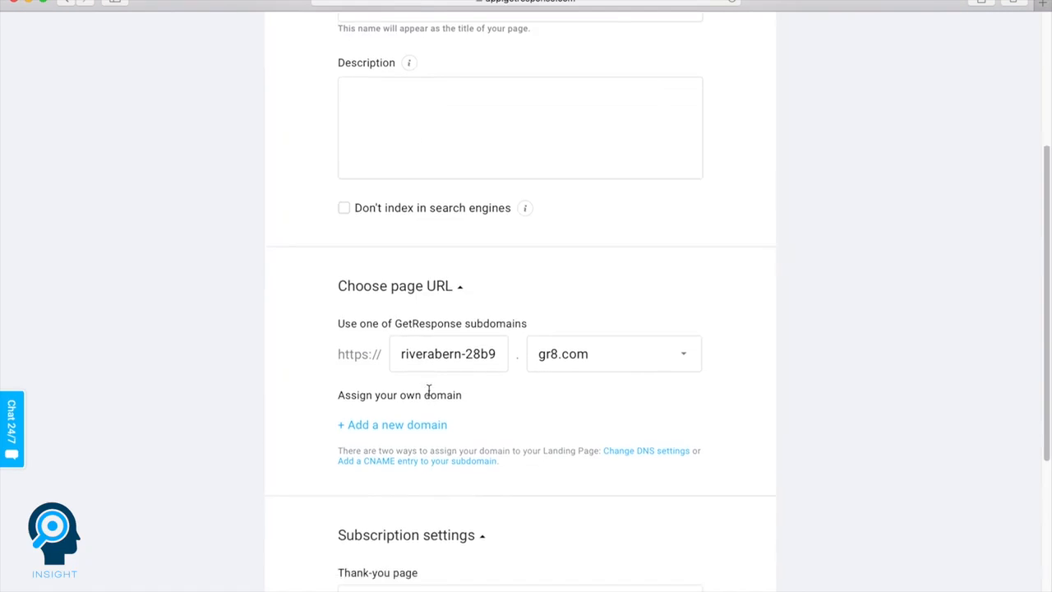
scroll(428, 391, "down", 9)
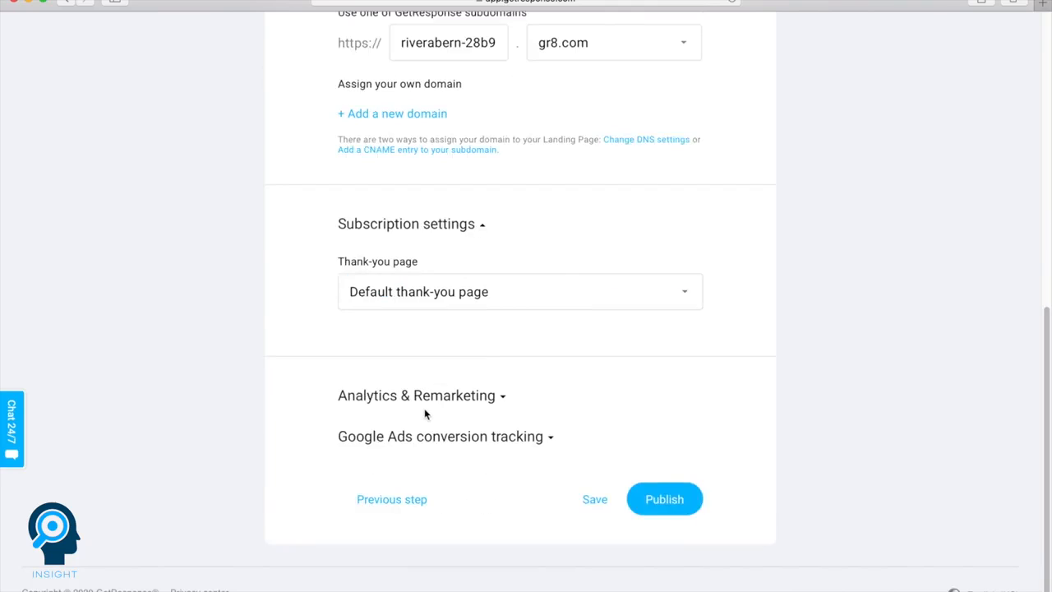
left_click(677, 509)
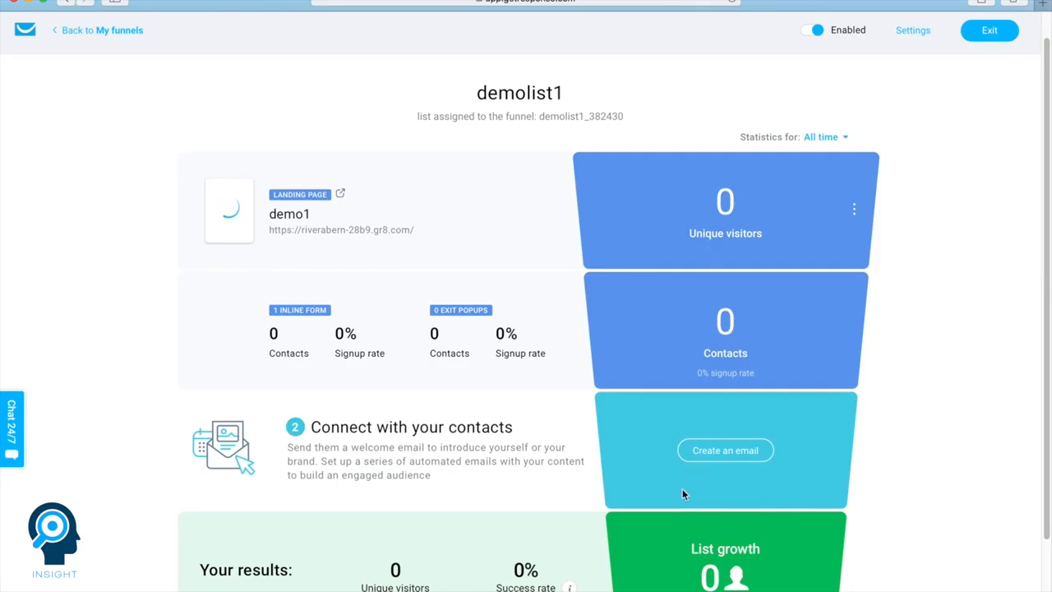
- Create the funnel's welcome email with message name "Auto responder1" and subject "Thank you for subscribing", and continue to the templates
left_click(712, 452)
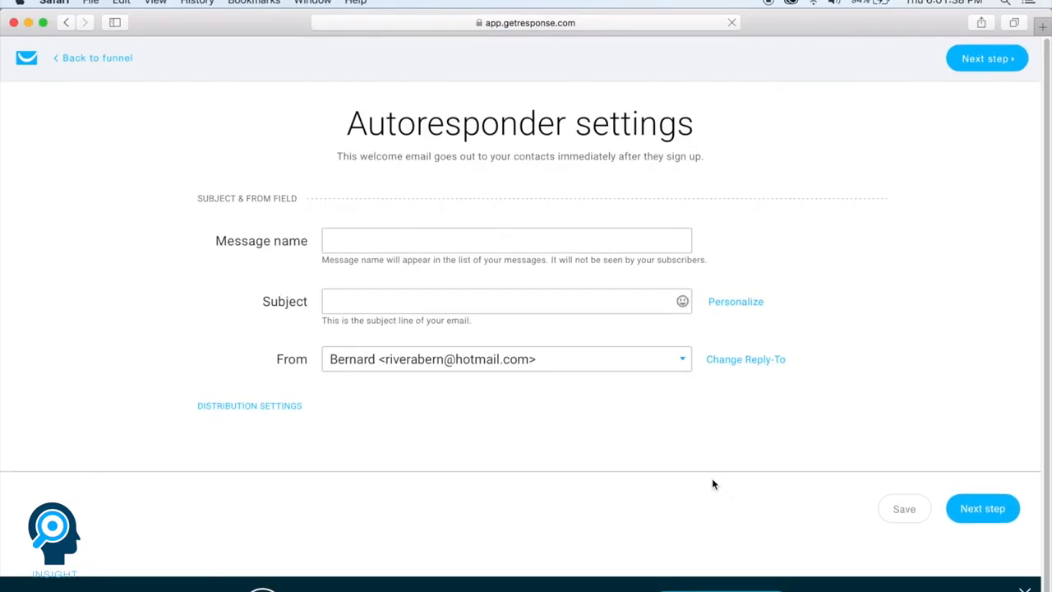
left_click(397, 240)
type("A")
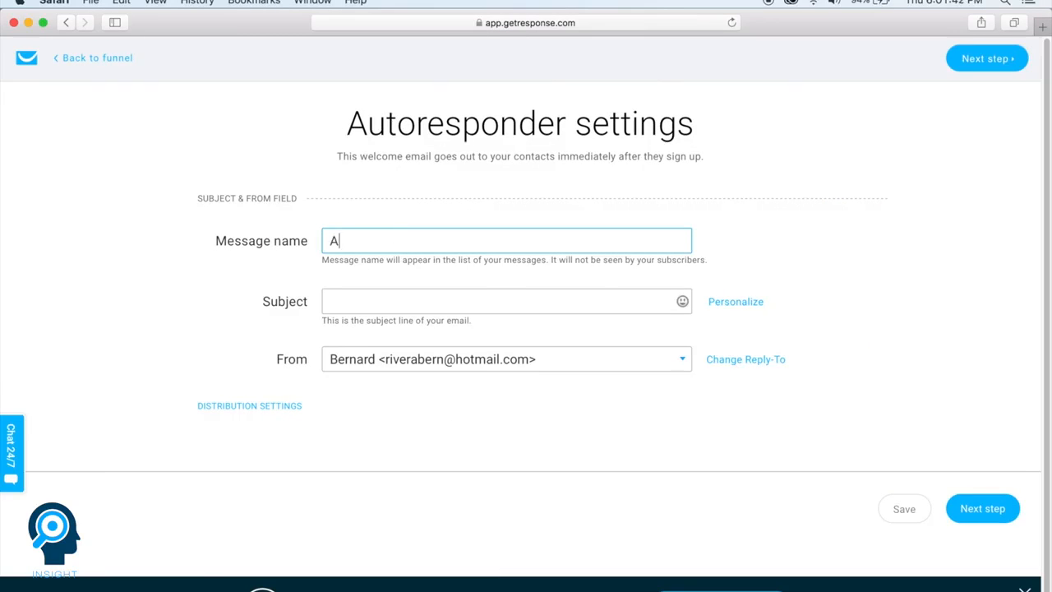
type("uto responder1")
key("Tab")
type("Thank you for sub")
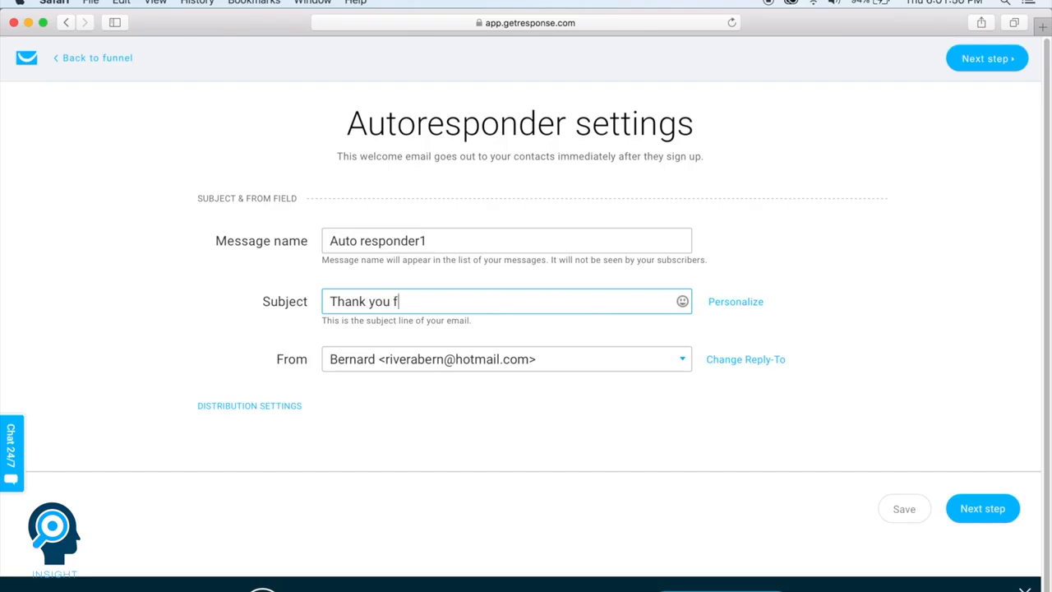
type("scribing")
left_click(997, 507)
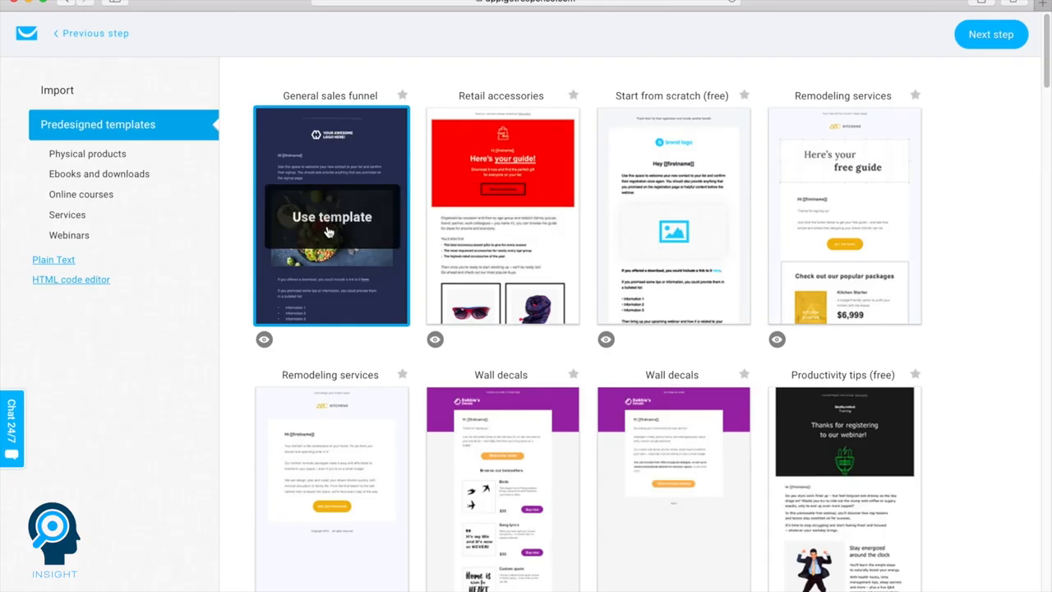
- Use the General sales funnel email template and add an image block above the greeting with the free Shutterstock photo of students at computers
mouse_move(304, 228)
left_click(304, 229)
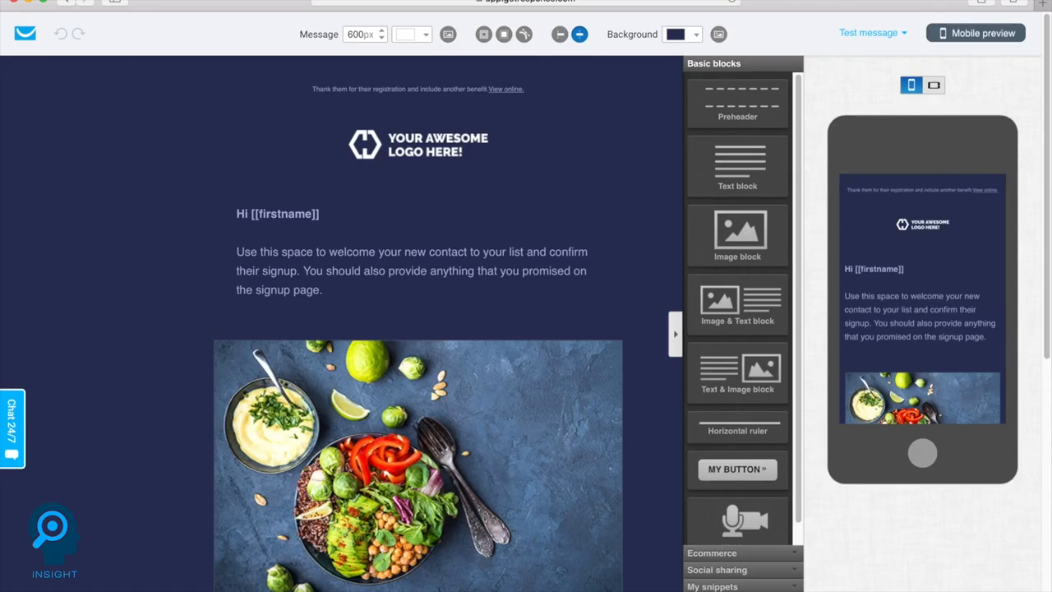
left_click_drag(742, 234, 424, 222)
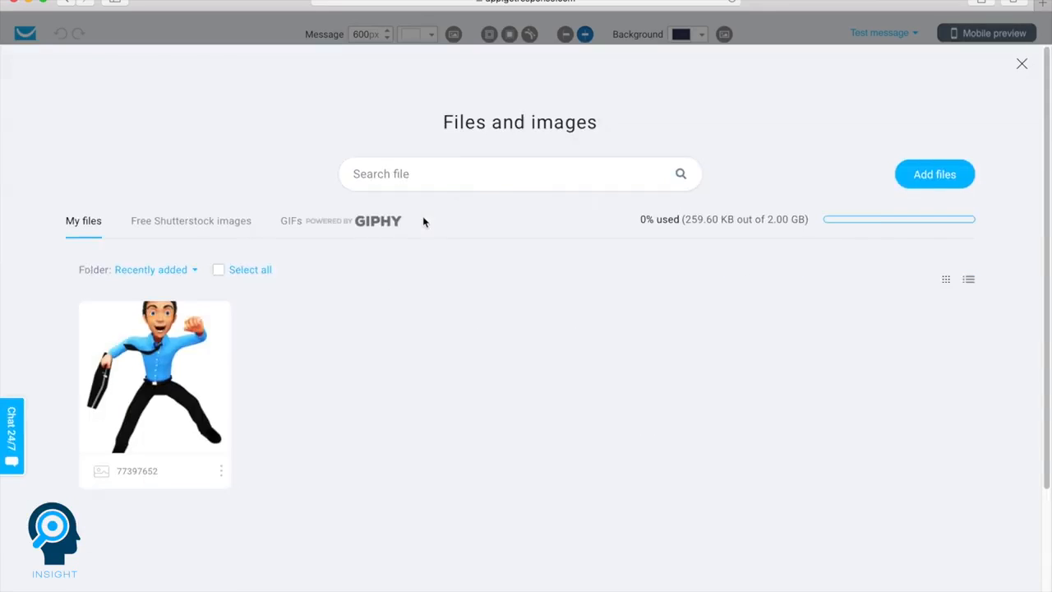
left_click(192, 222)
scroll(238, 247, "down", 3)
left_click(731, 392)
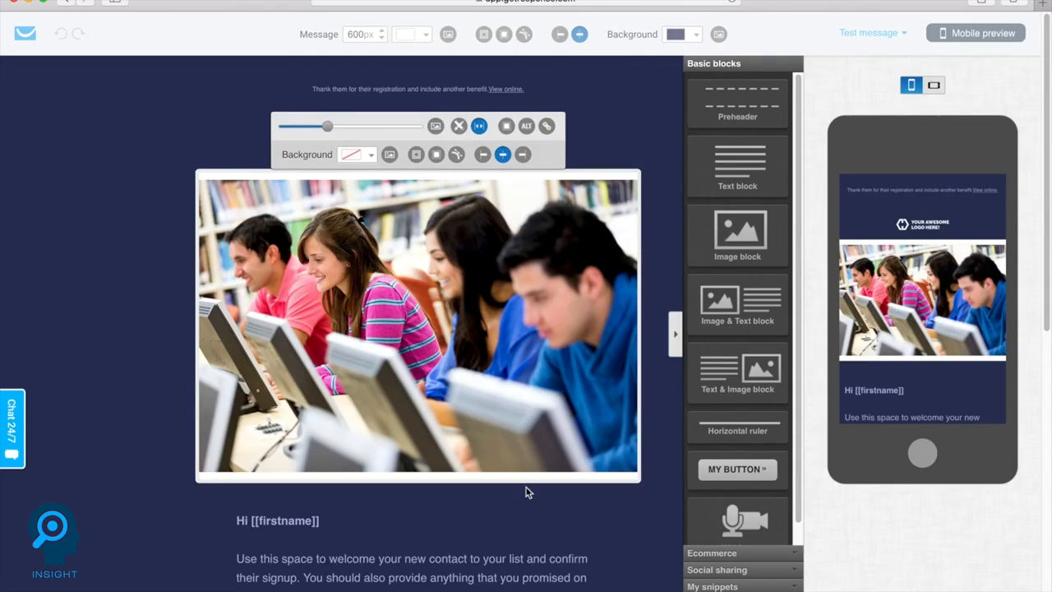
- Replace the email's paragraph below the greeting with "This is some demo text"
scroll(638, 425, "down", 2)
triple_click(314, 485)
type("This is some demo text")
- Format the "Hi [[firstname]]" greeting in yellow at 24 px
triple_click(312, 426)
left_click(324, 337)
left_click(370, 428)
left_click(499, 446)
triple_click(288, 426)
left_click(280, 334)
left_click(280, 335)
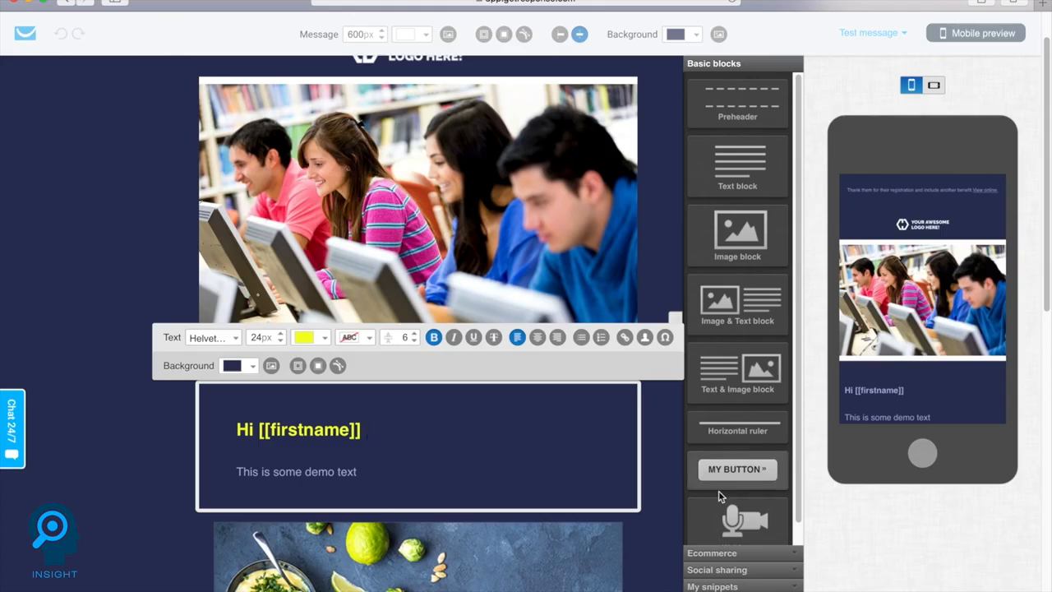
- Finish the autoresponder email, dismiss the social and Facebook ads offer, and review the demolist1 funnel overview
left_click(888, 573)
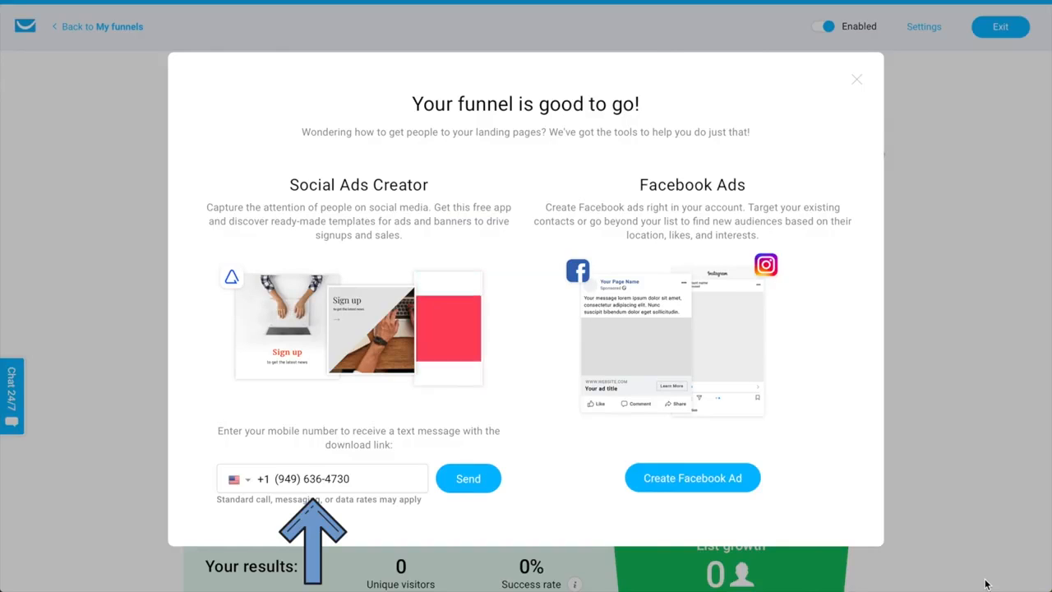
left_click(856, 79)
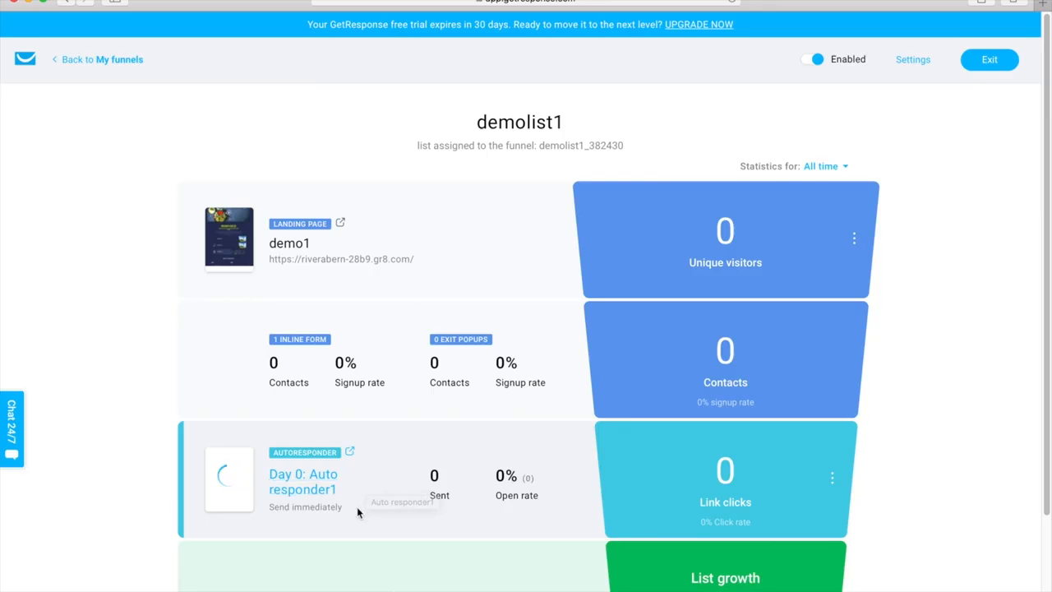
scroll(356, 506, "down", 2)
scroll(357, 509, "down", 2)
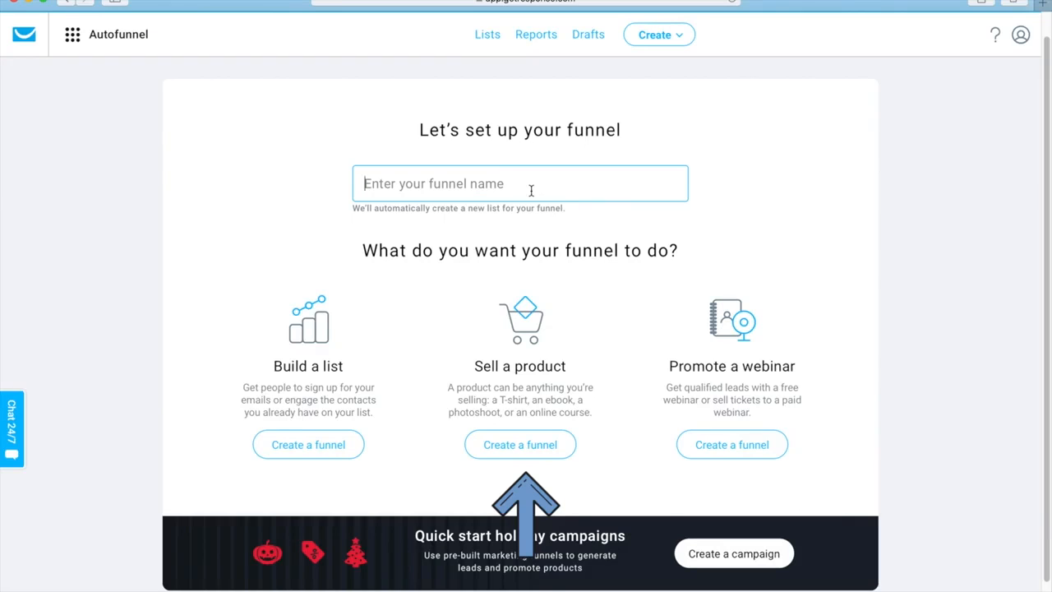
- Name a new Autofunnel Salesfunneldemo1 and start creating it with the Sell a product goal
type("Salesfunne")
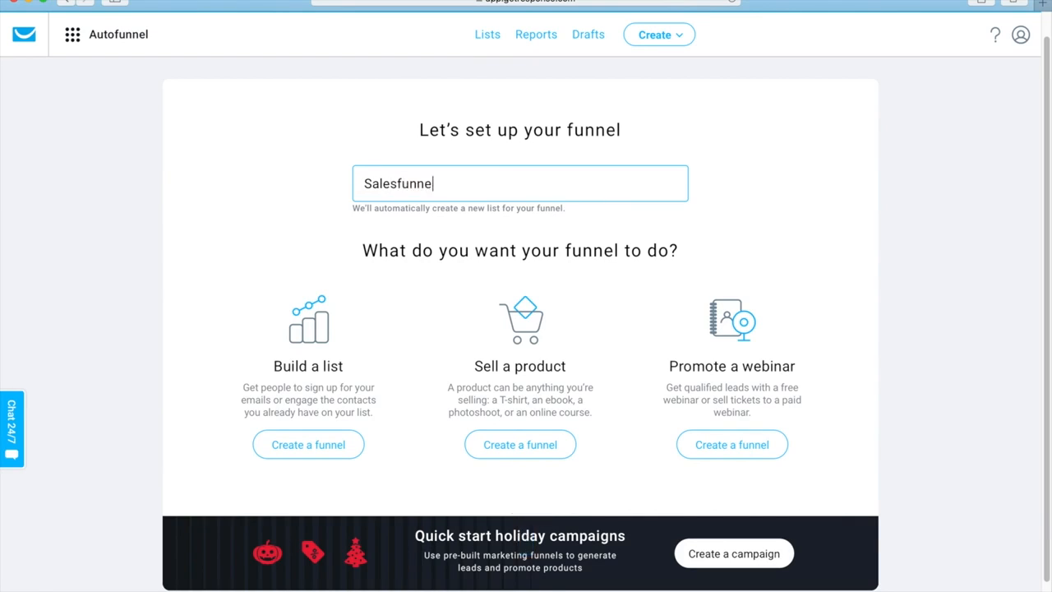
type("ldemo1")
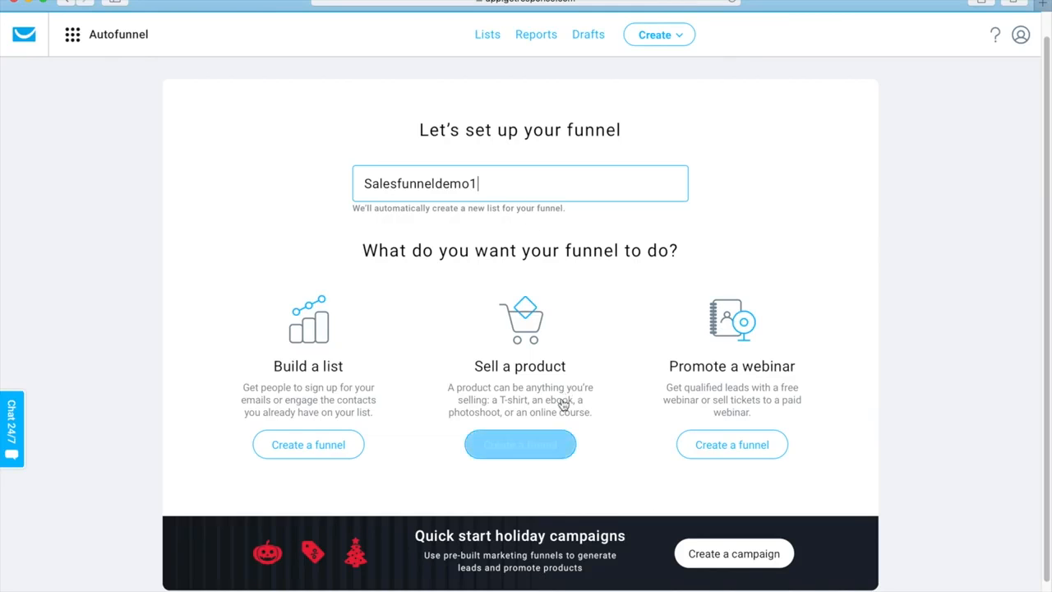
left_click(532, 452)
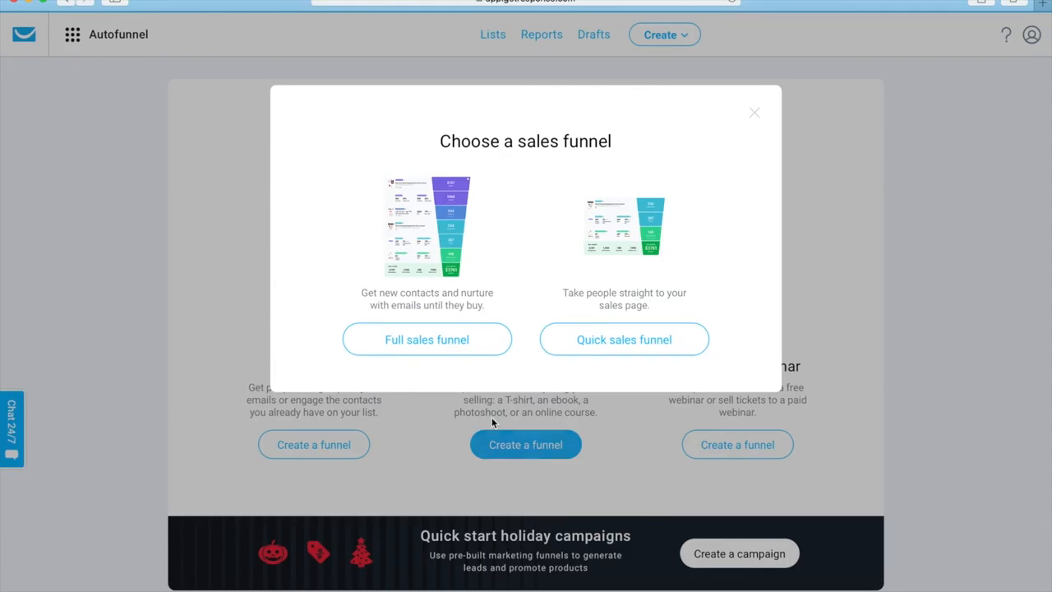
- Choose the full sales funnel and begin its store setup with the option to connect an existing store
left_click(432, 347)
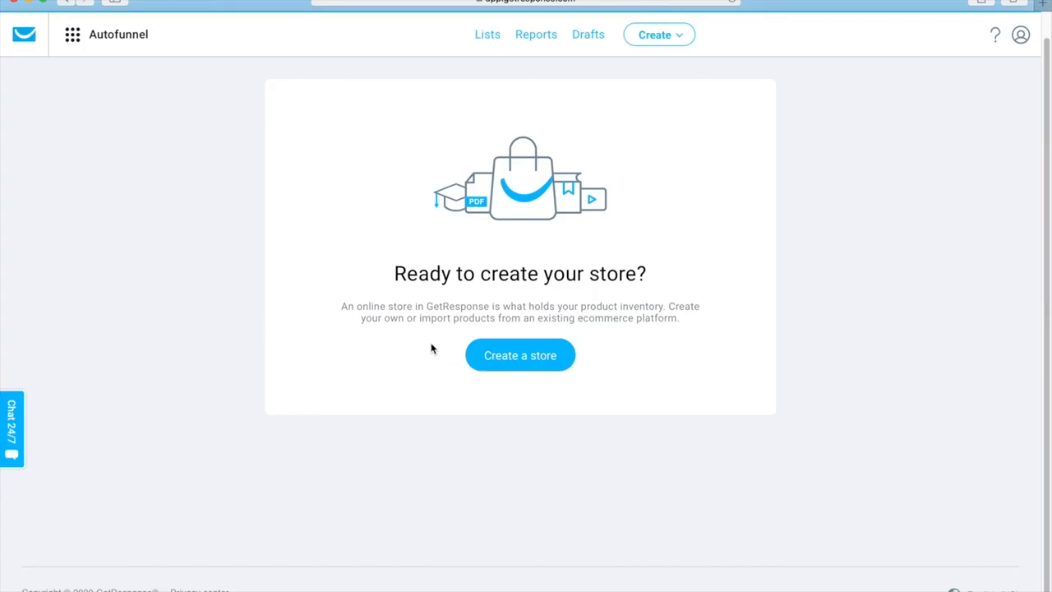
left_click(494, 364)
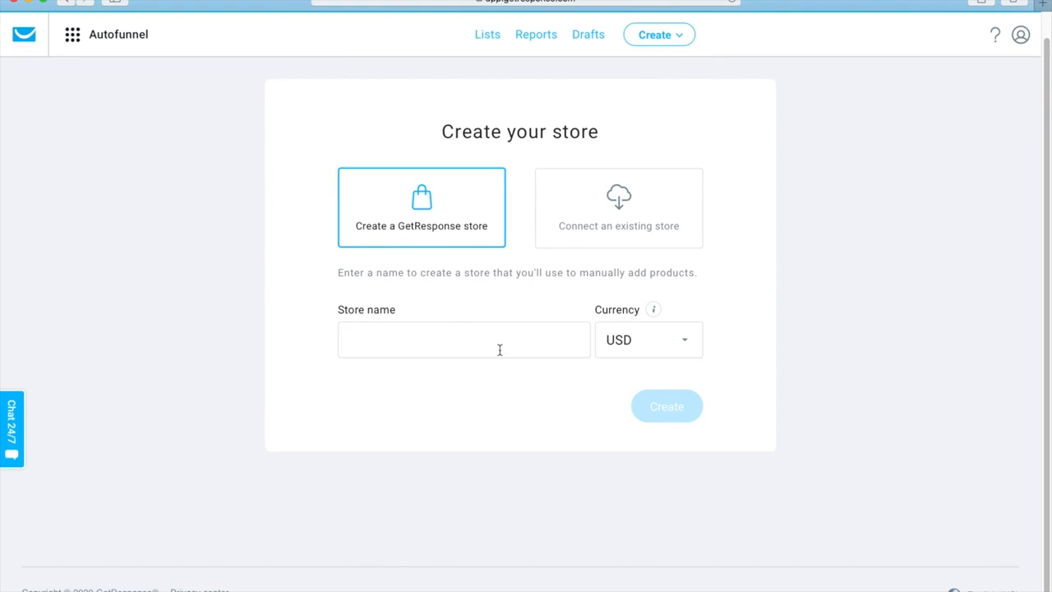
left_click(612, 223)
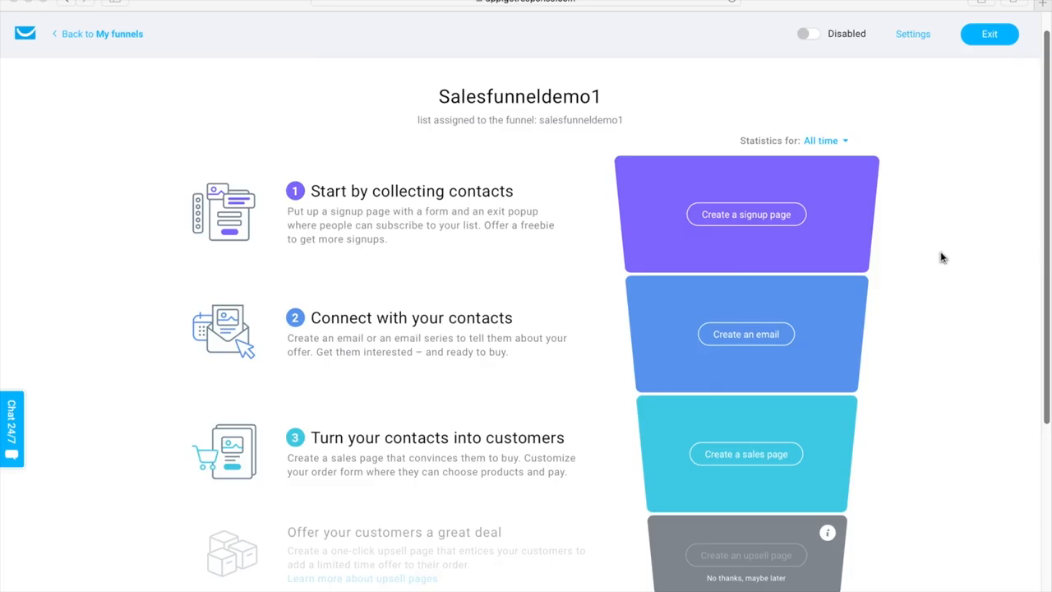
- Review the stages of the Salesfunneldemo1 funnel, from the signup page down to the confirmation page and results
left_click(749, 226)
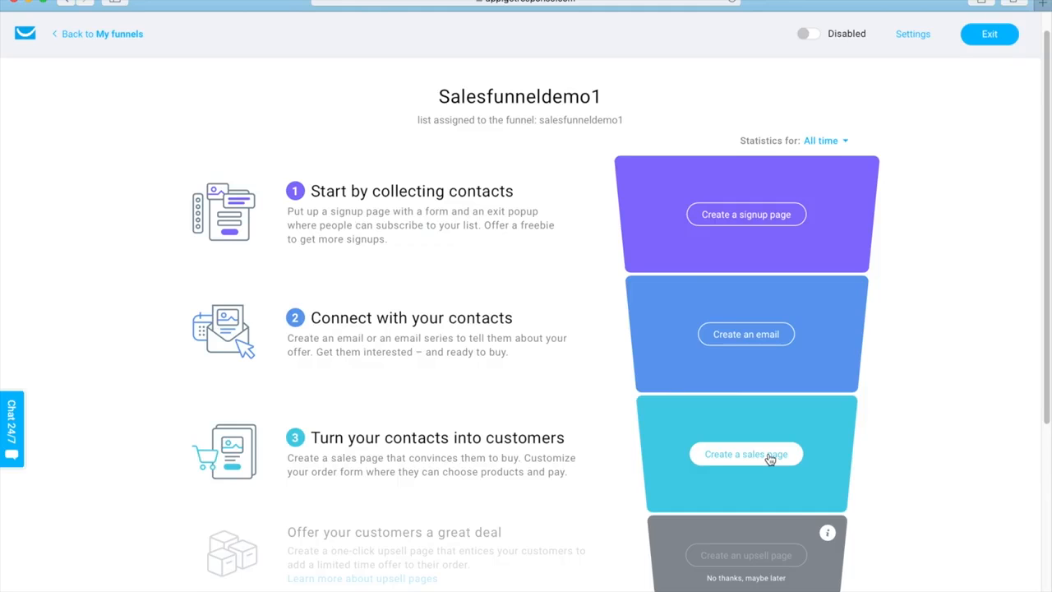
scroll(768, 458, "down", 4)
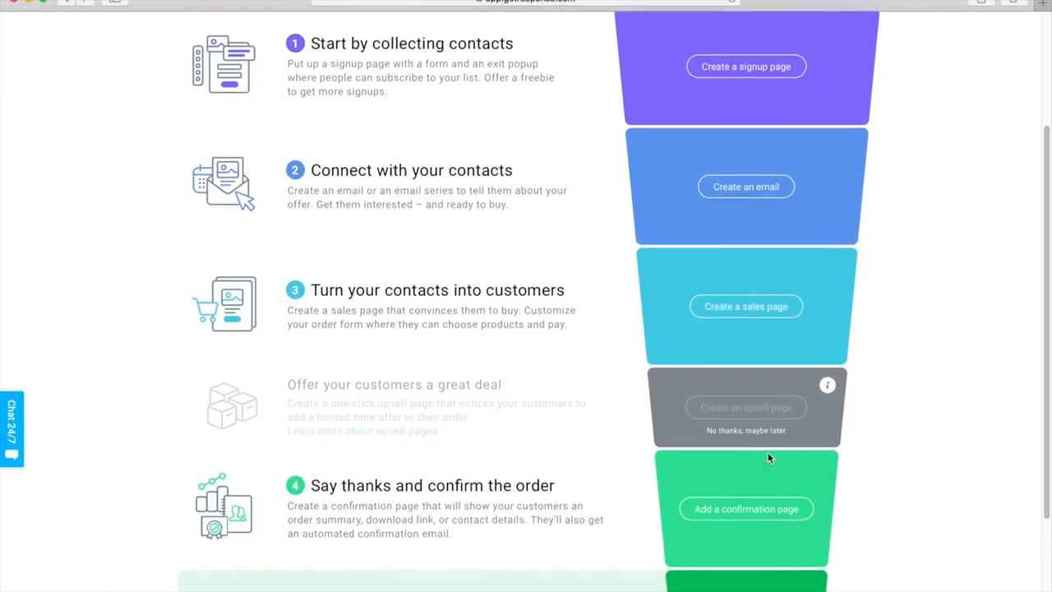
scroll(769, 459, "down", 1)
scroll(769, 459, "down", 1)
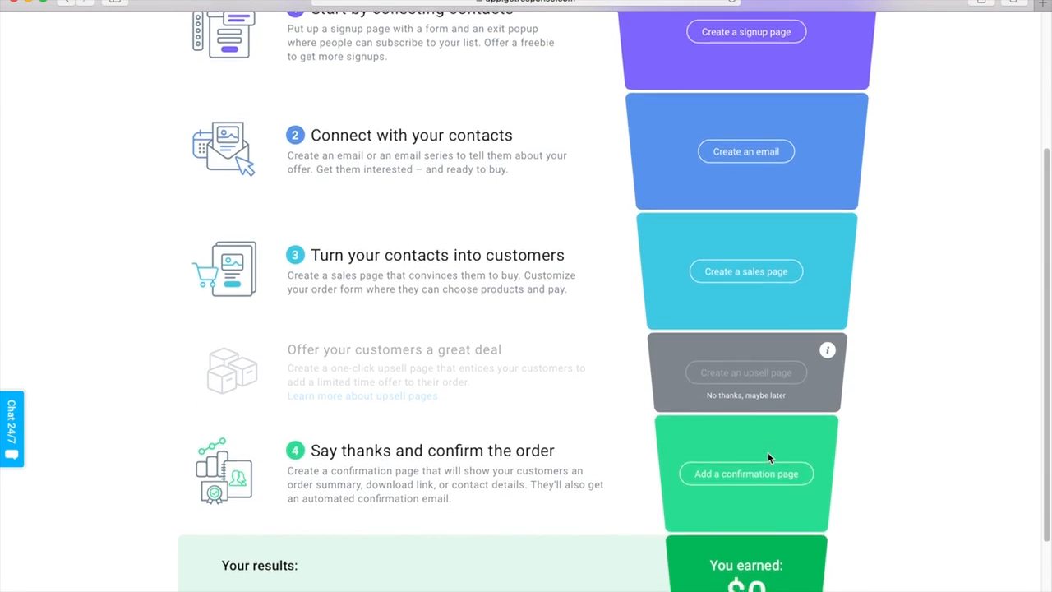
scroll(768, 457, "down", 2)
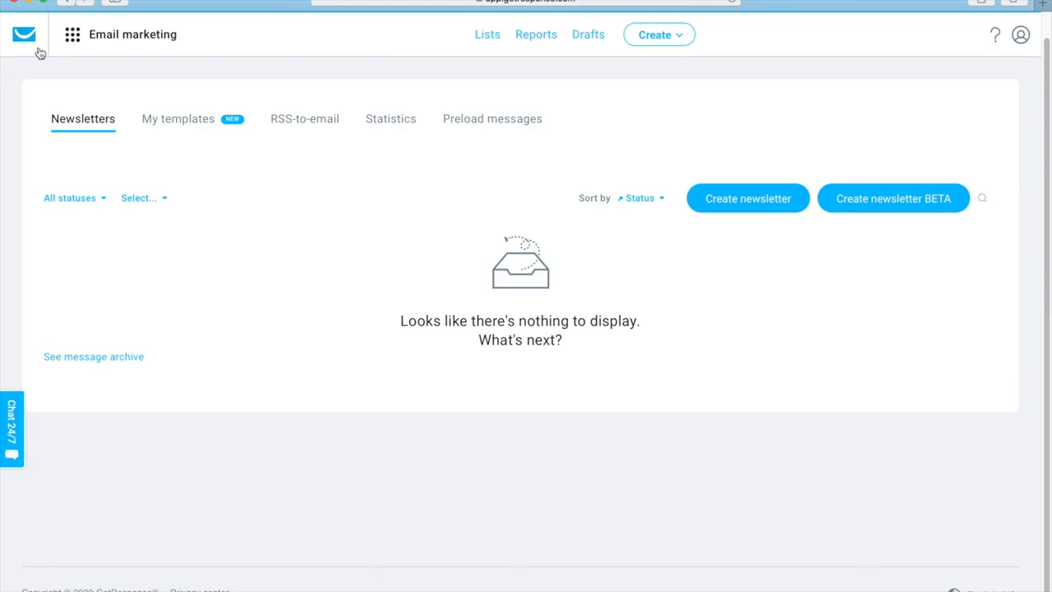
- Start a new one-time newsletter with the standard, non-beta creator
left_click(72, 41)
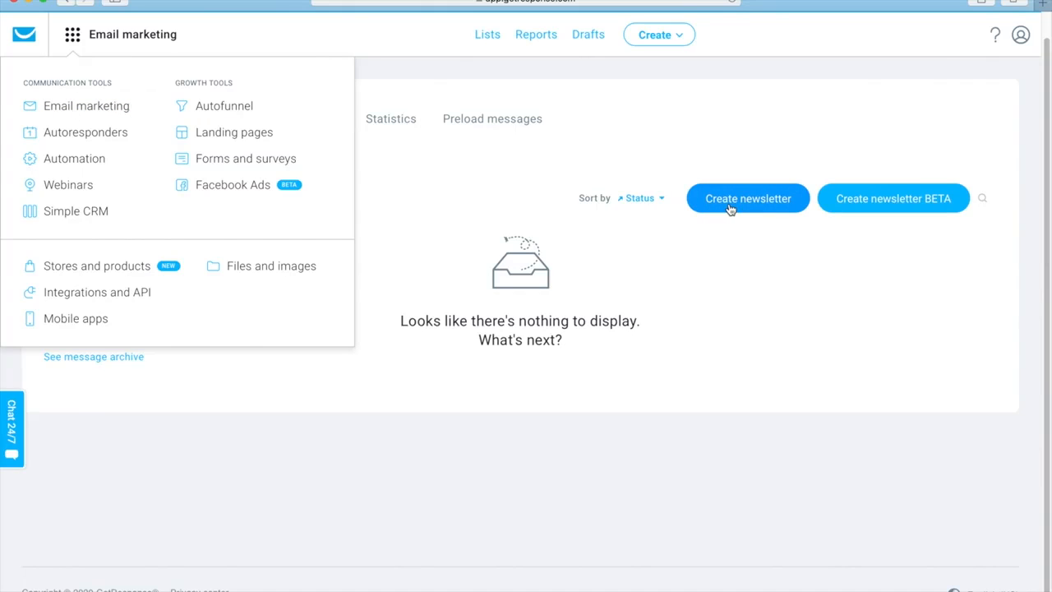
left_click(668, 47)
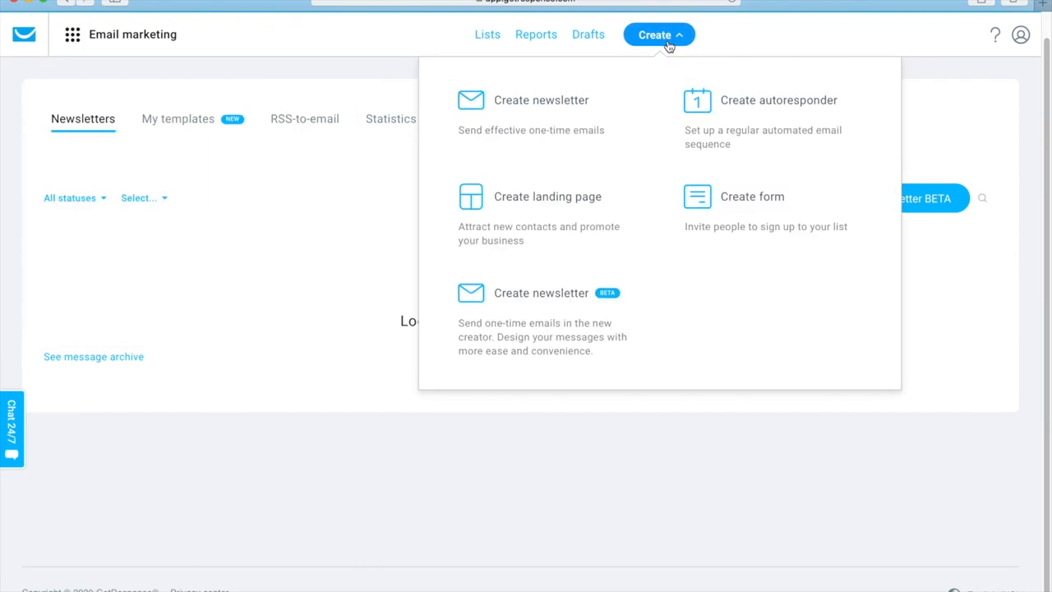
left_click(567, 124)
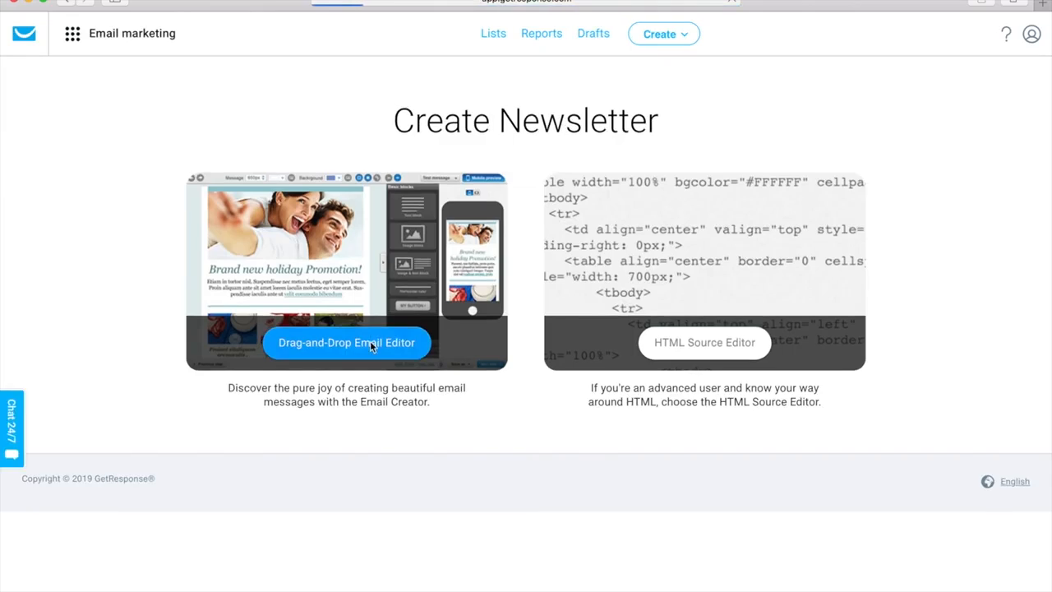
left_click(370, 340)
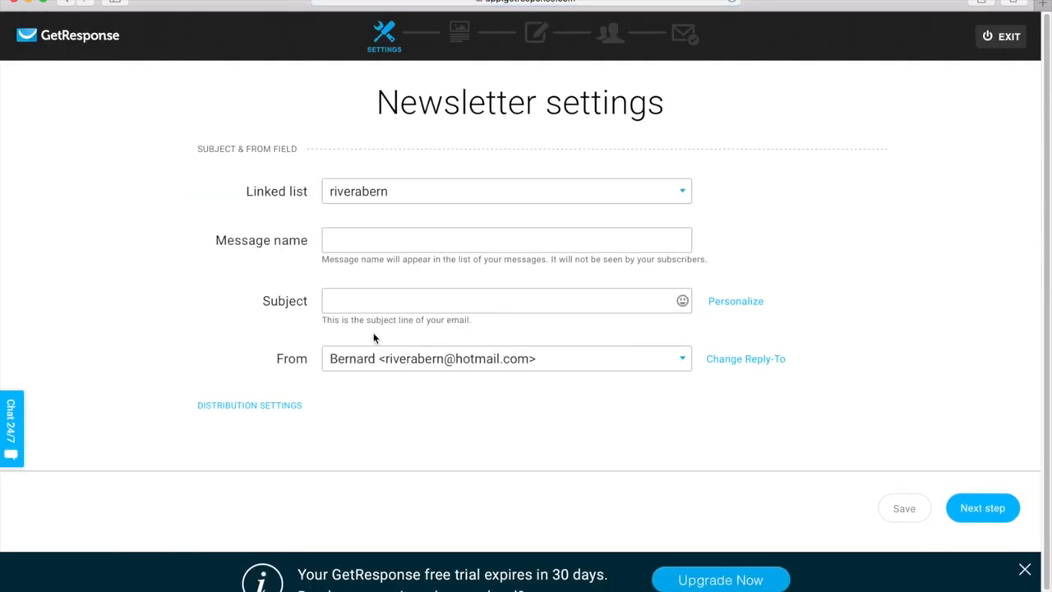
- Name the newsletter message testemail1 with the subject "Just a quick follow up..." and continue to the template selection
left_click(351, 245)
type("testemail1")
key("Tab")
type("Just a quick follow up...")
left_click(986, 510)
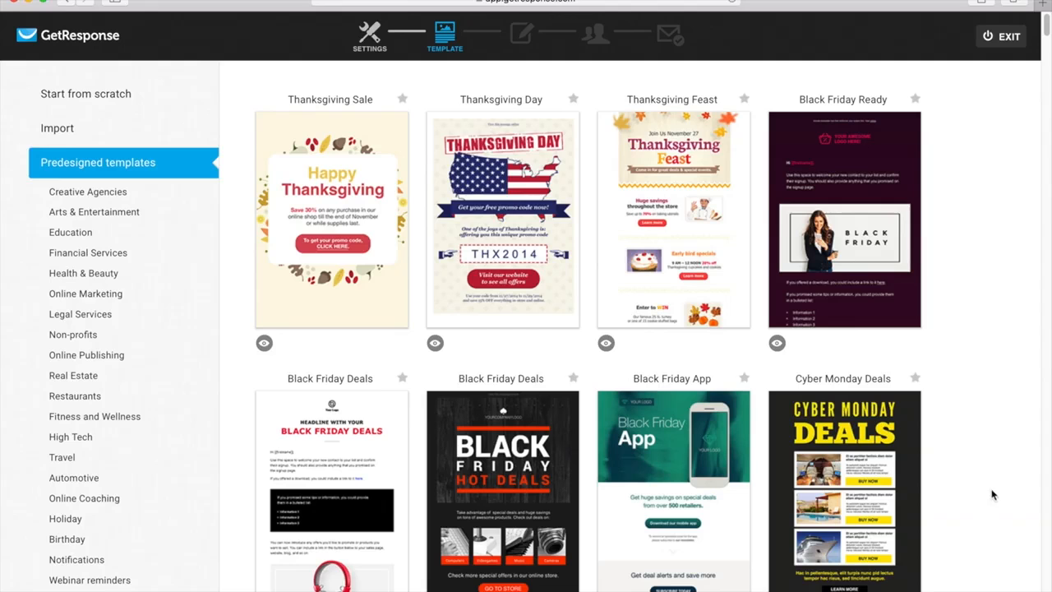
- Use the Color Me Orange template from the Online Publishing category for the newsletter
left_click(82, 355)
scroll(521, 430, "down", 3)
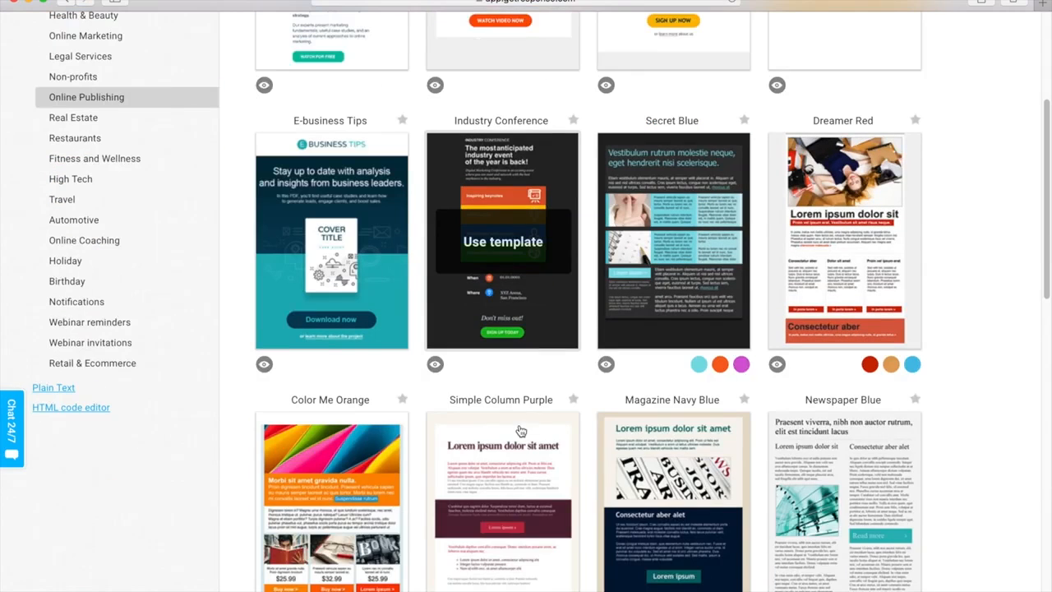
left_click(367, 486)
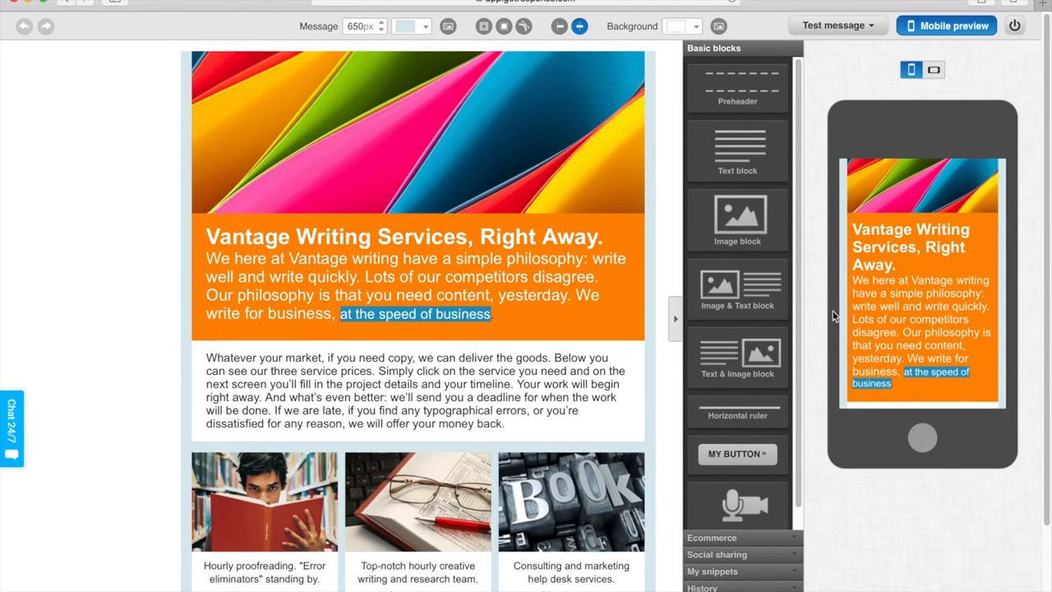
- Insert an image block below the orange text section and fill it with the stored photo 106224500
left_click_drag(753, 216, 464, 401)
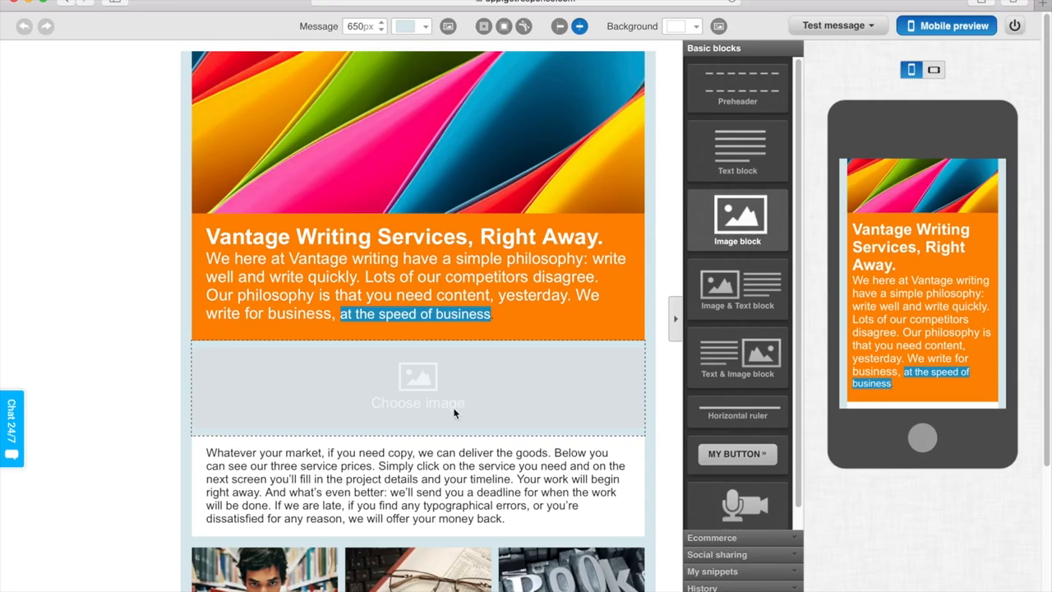
left_click(438, 396)
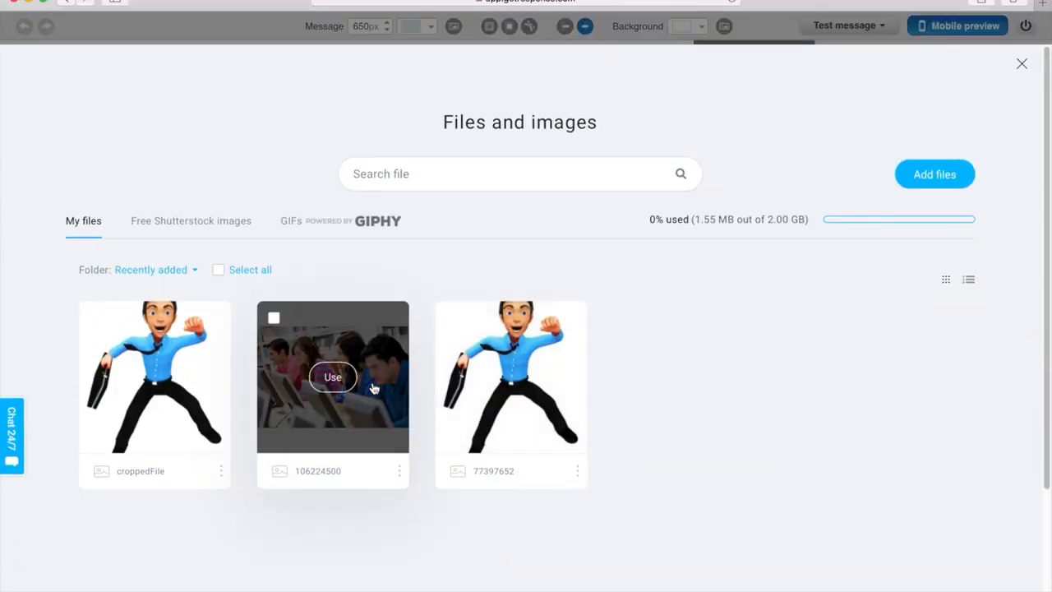
left_click(333, 377)
- Add an image and text block between the orange section and the photo, and make its text bold and red
left_click_drag(732, 300, 541, 318)
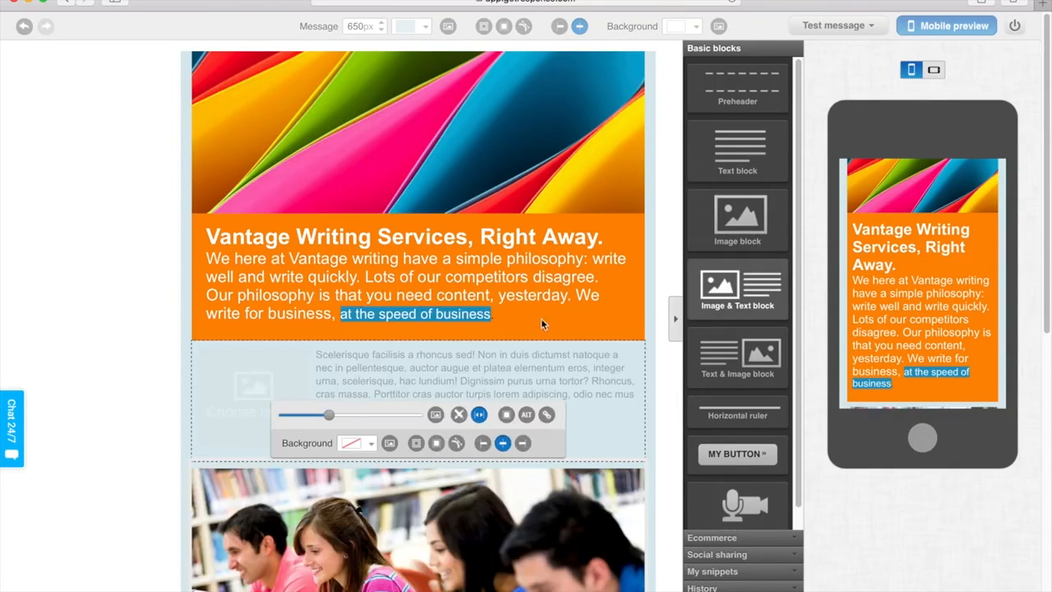
left_click(338, 372)
key("super+a")
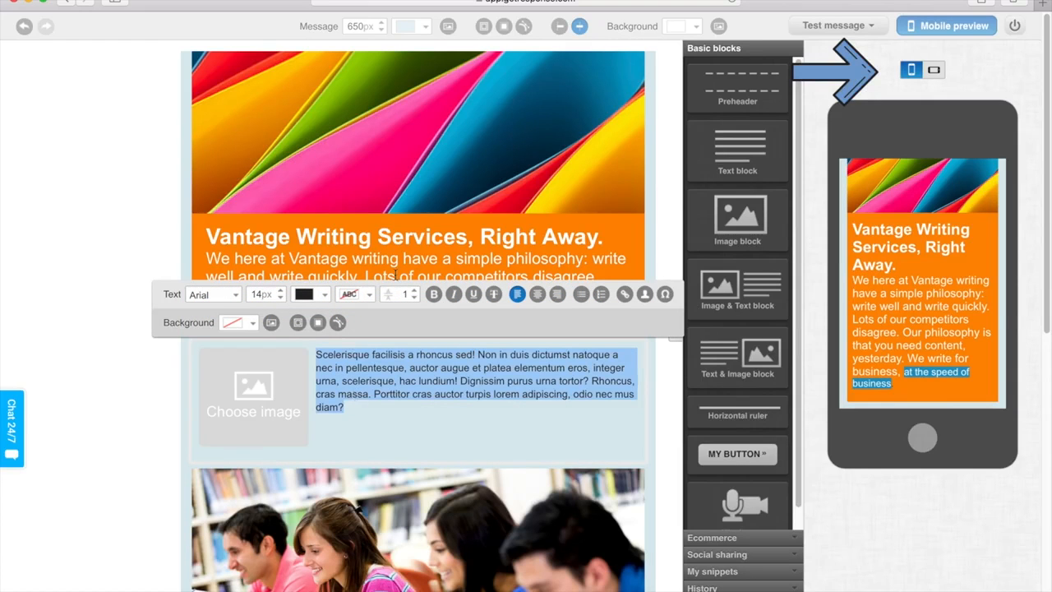
left_click(433, 294)
- Send a test message of the newsletter to the sender's own e-mail address and dismiss the confirmation
left_click(866, 27)
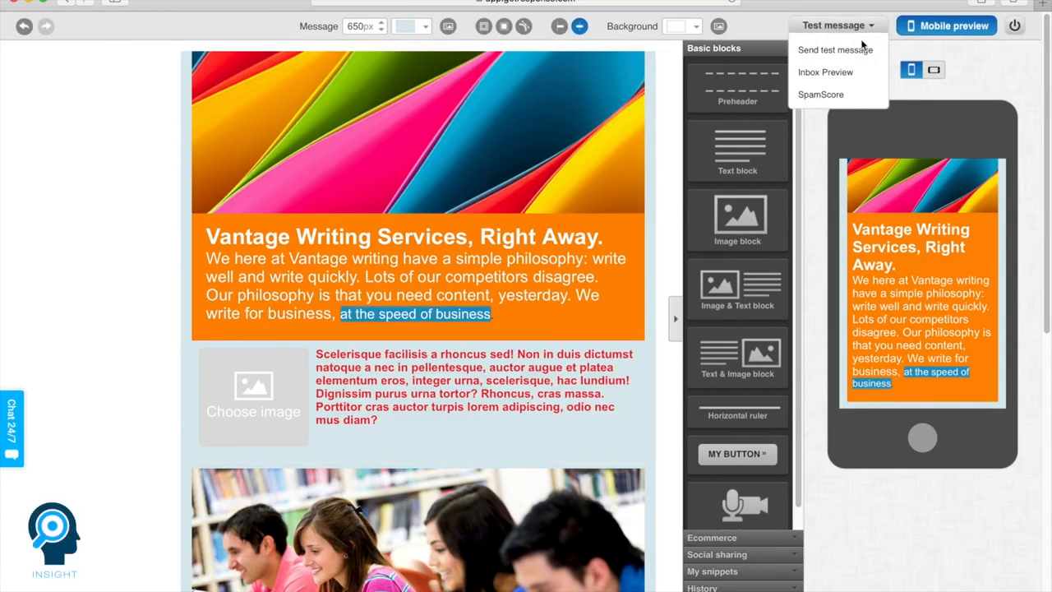
left_click(859, 50)
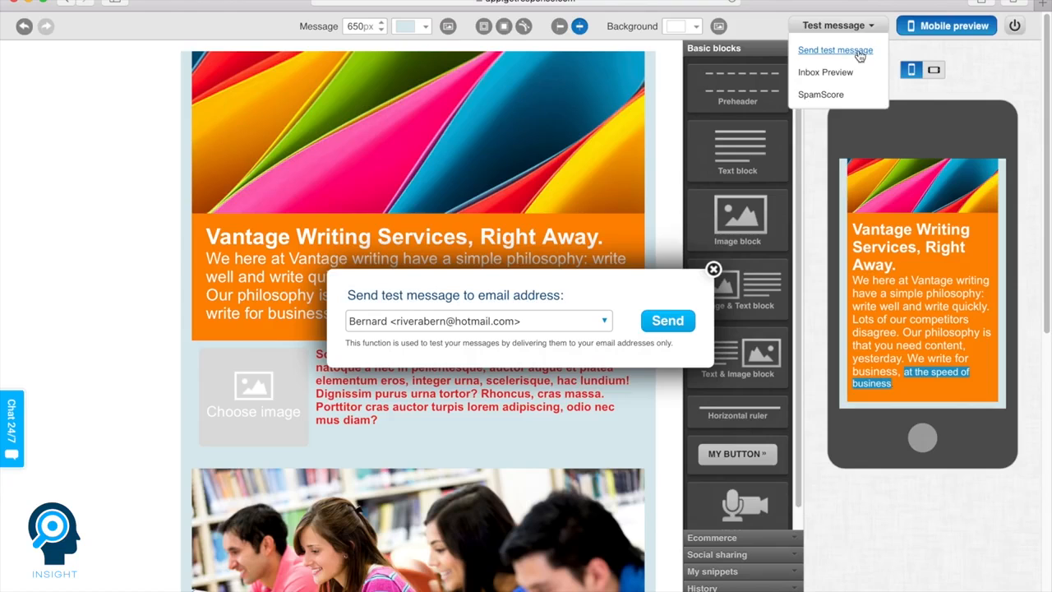
left_click(666, 321)
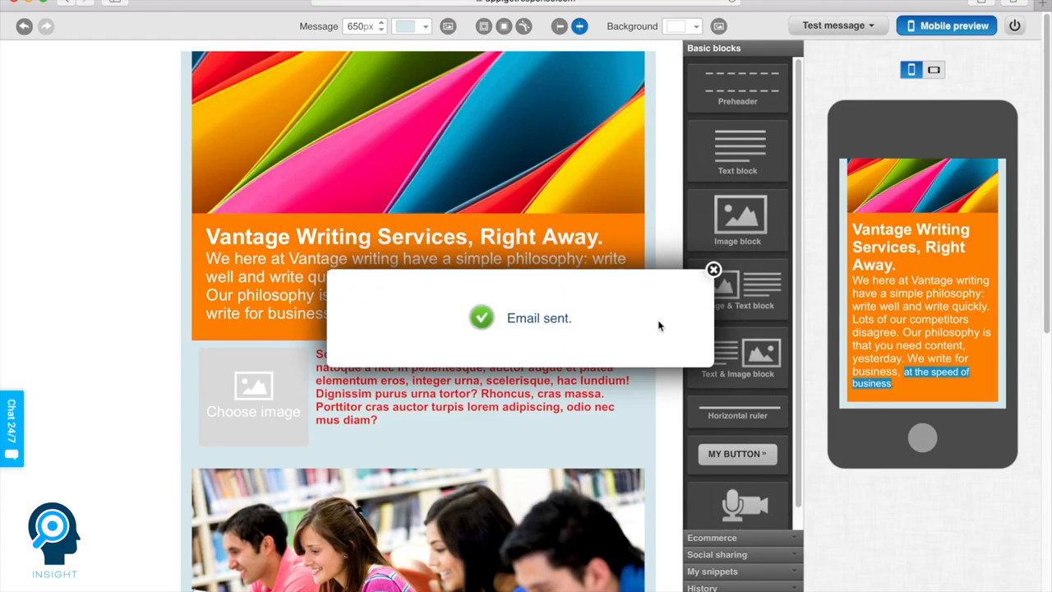
left_click(713, 271)
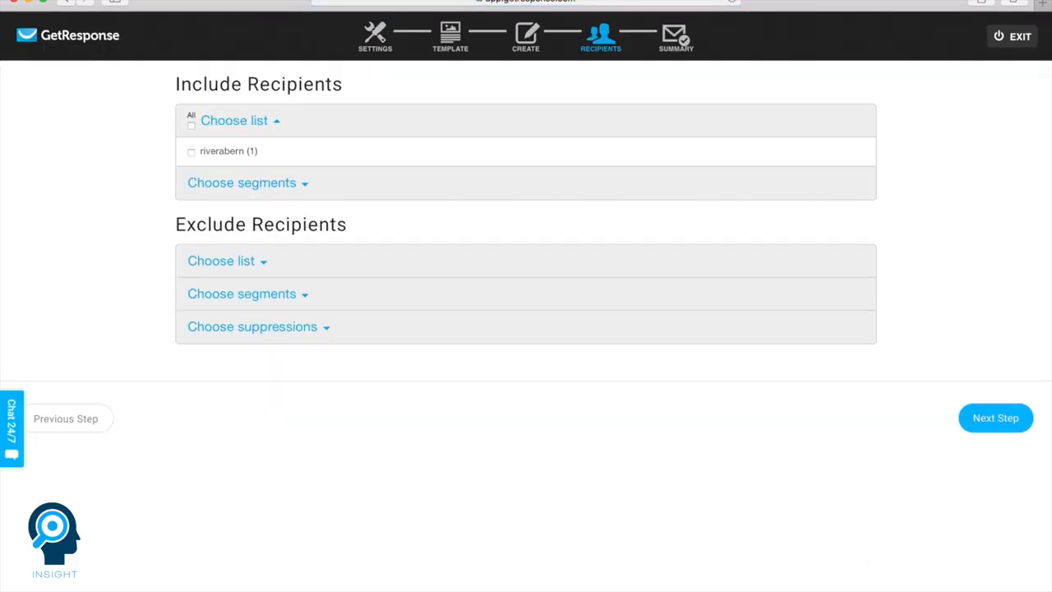
- Include the available contact list as the newsletter's recipients and look through the list, segment and suppression exclusion options
left_click(192, 152)
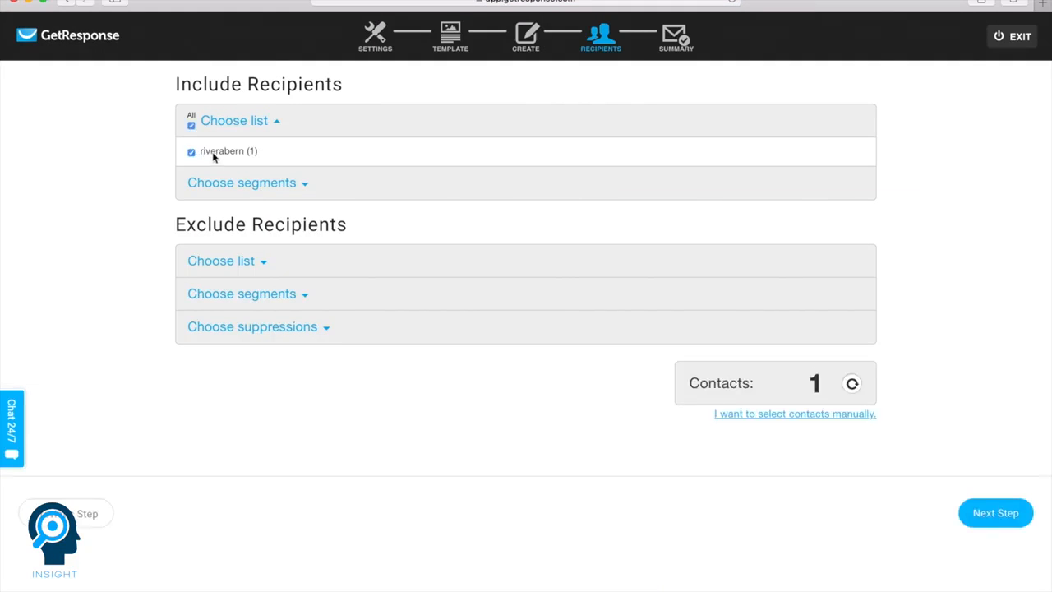
left_click(227, 261)
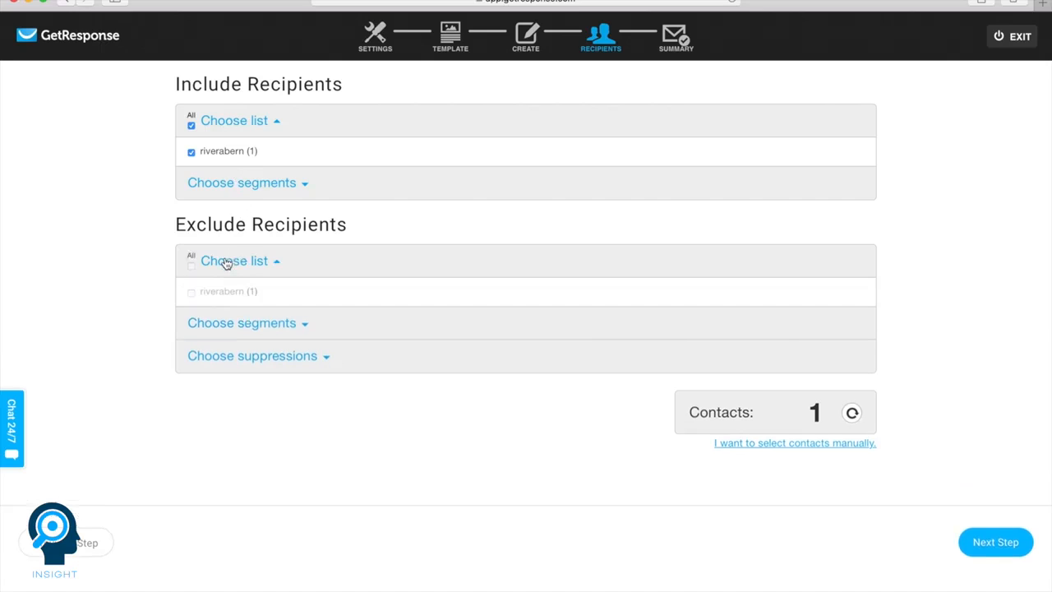
left_click(235, 322)
left_click(235, 387)
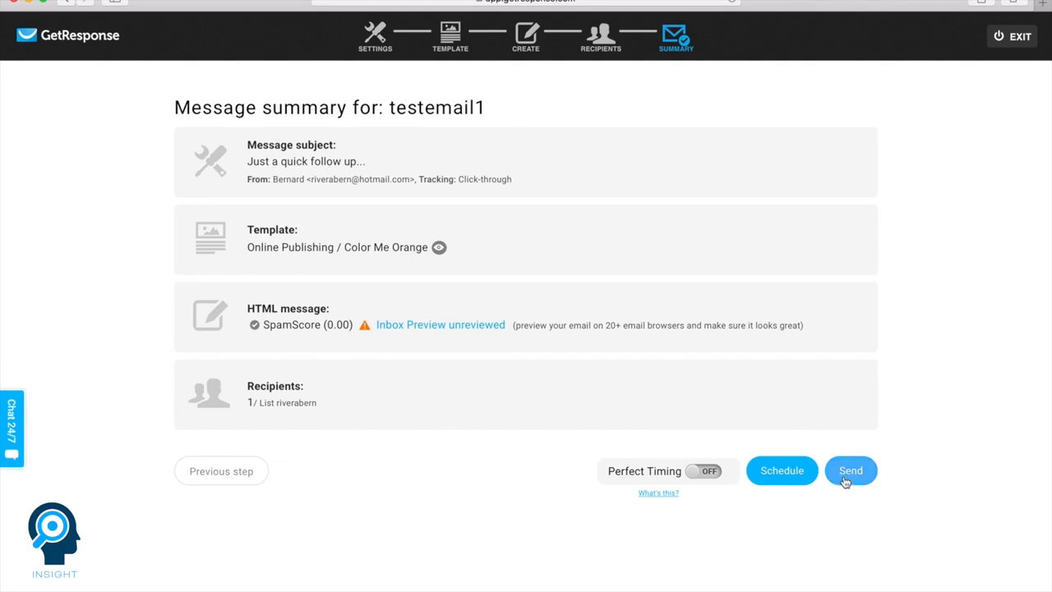
- Open the delivery scheduling settings for testemail1 and toggle Perfect Timing
left_click(790, 475)
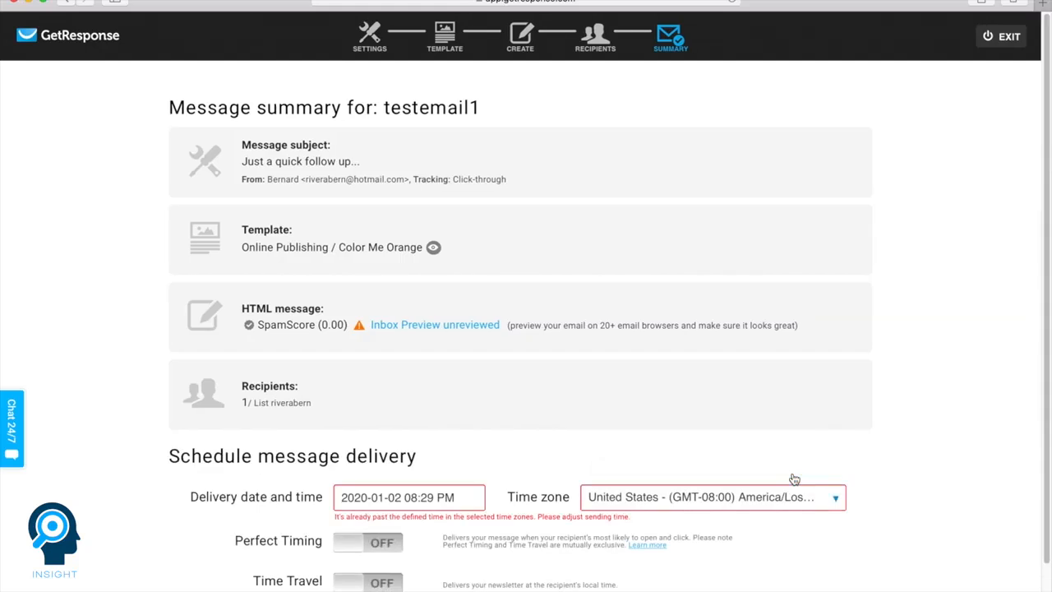
scroll(793, 479, "down", 1)
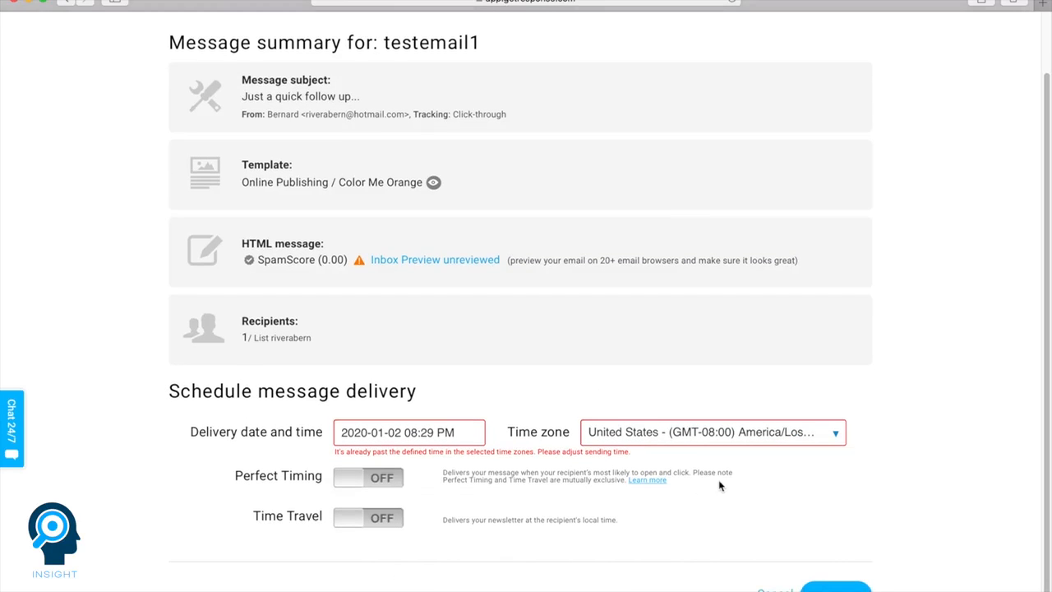
left_click(384, 485)
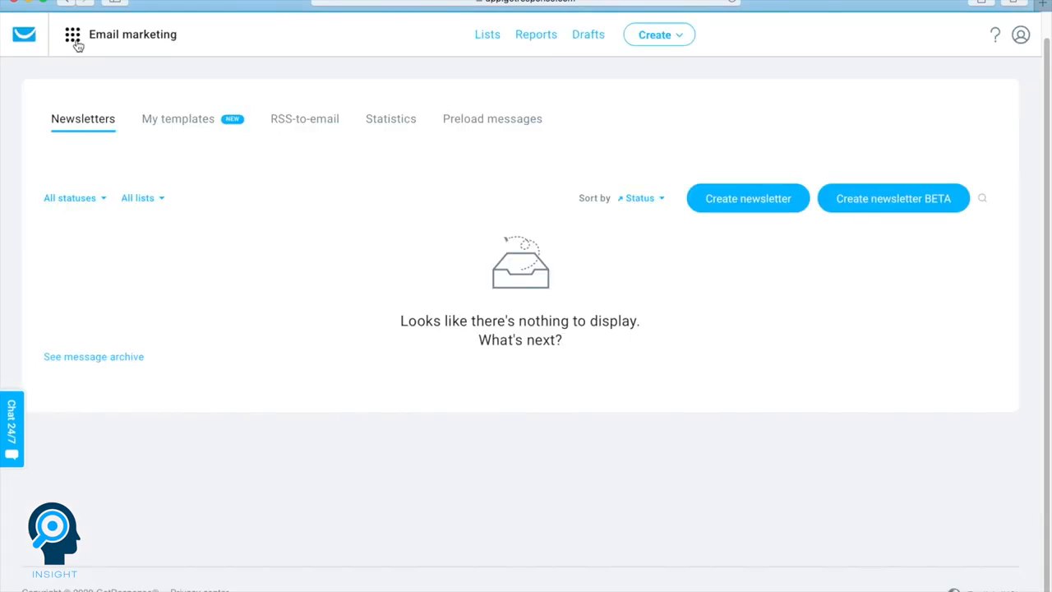
- Show the autoresponders in the day-by-day calendar view and inspect Auto responder1 on day 0
left_click(73, 39)
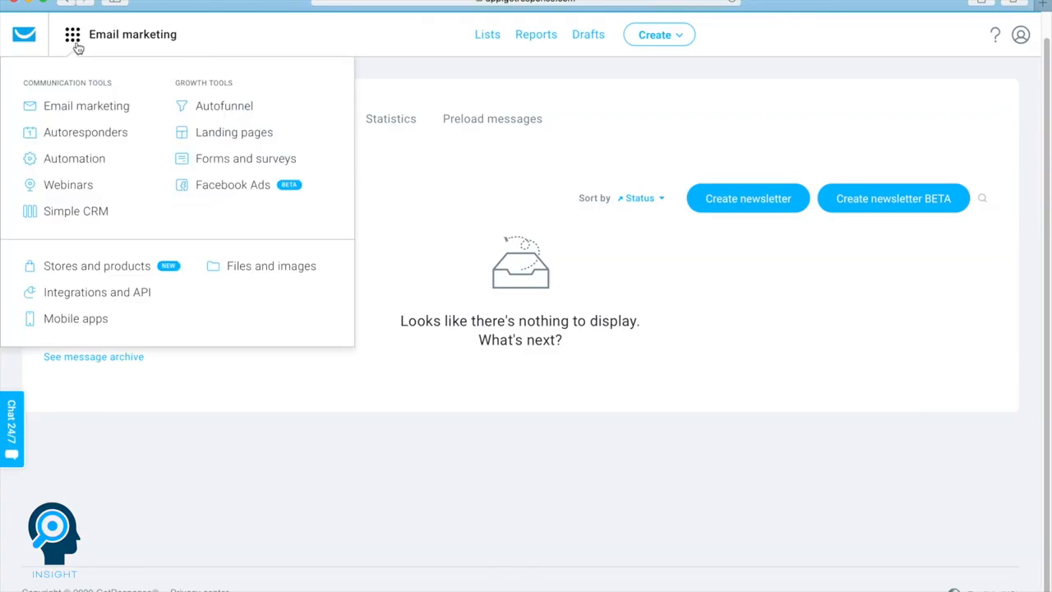
left_click(100, 137)
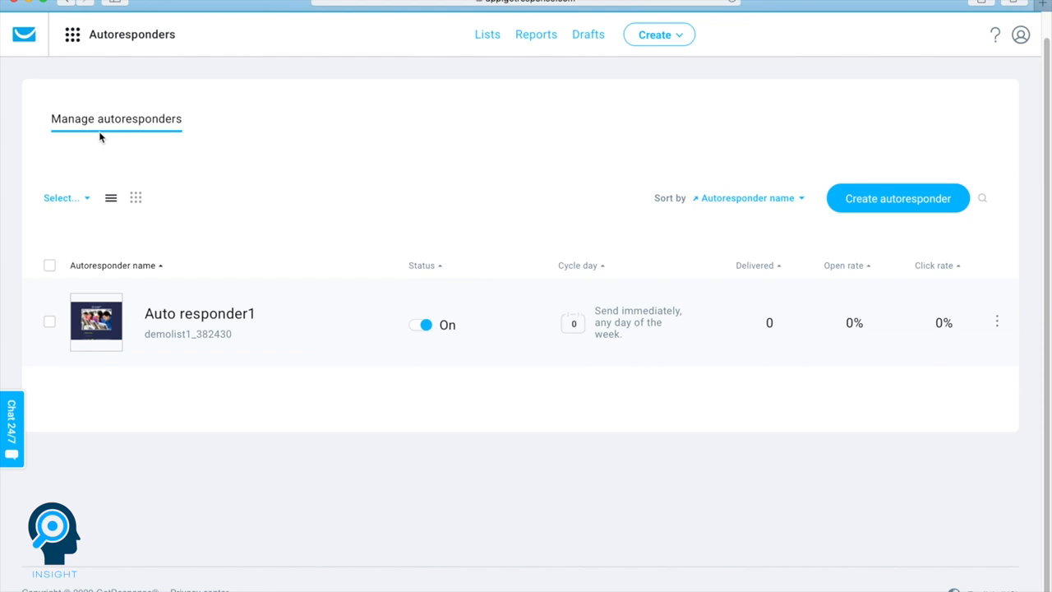
left_click(136, 199)
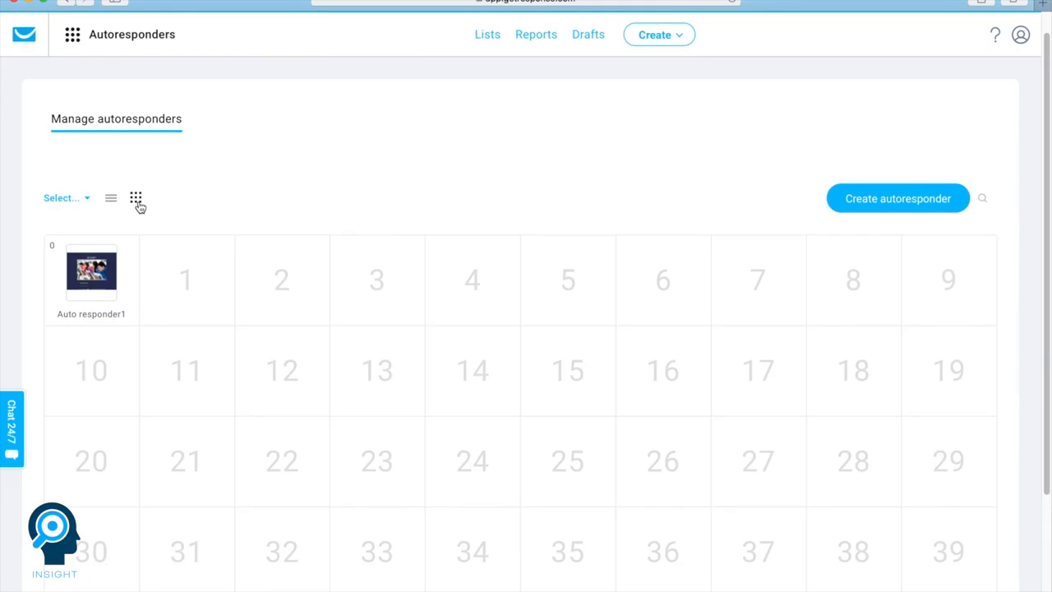
mouse_move(80, 283)
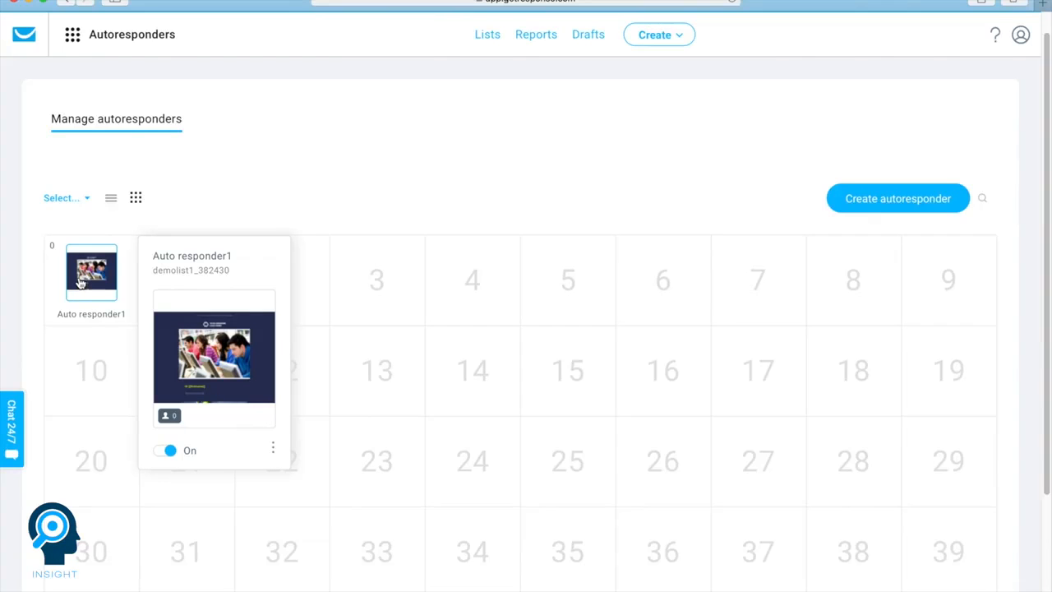
left_click(374, 279)
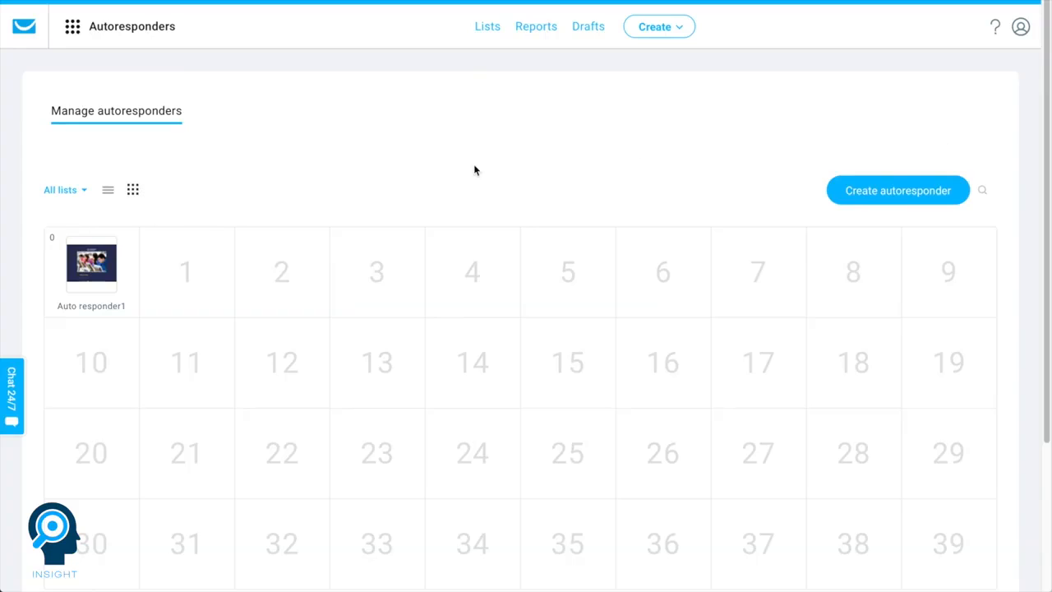
- Open the landing pages management list
left_click(73, 28)
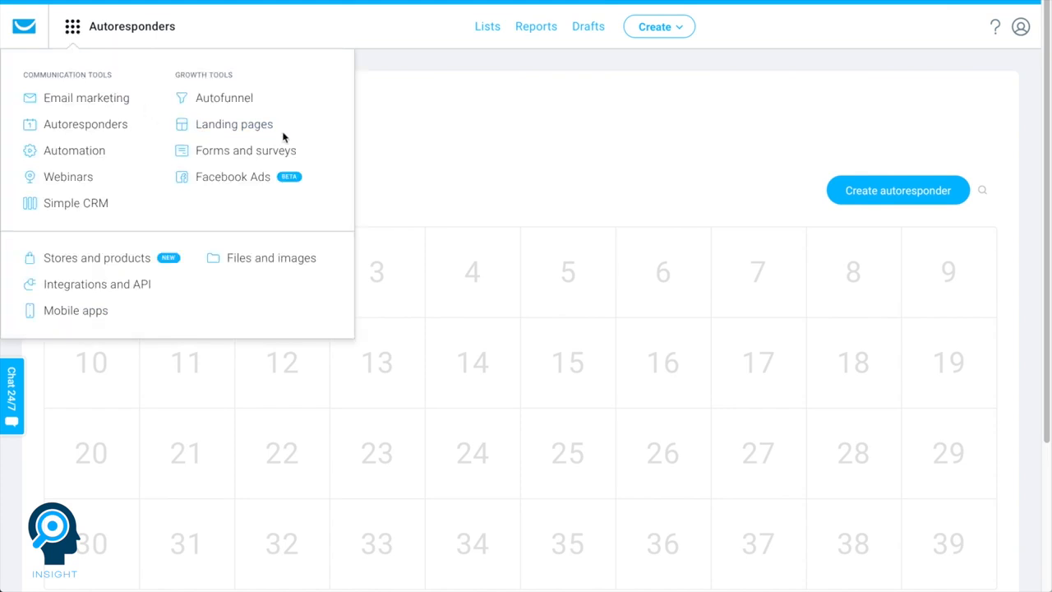
left_click(238, 131)
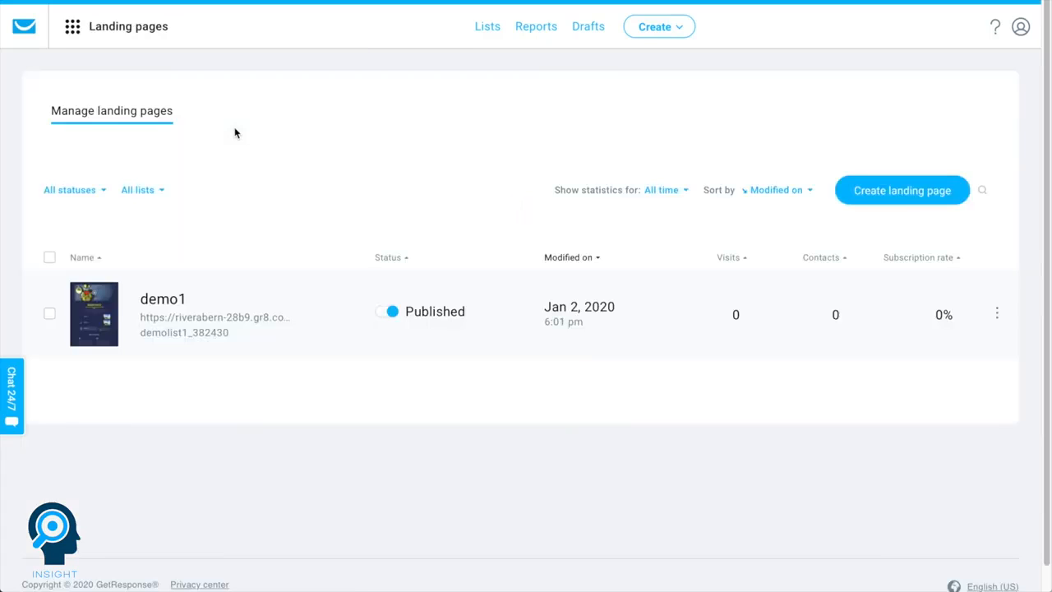
- Start a new landing page to bring up the gallery of all landing page templates
left_click(842, 190)
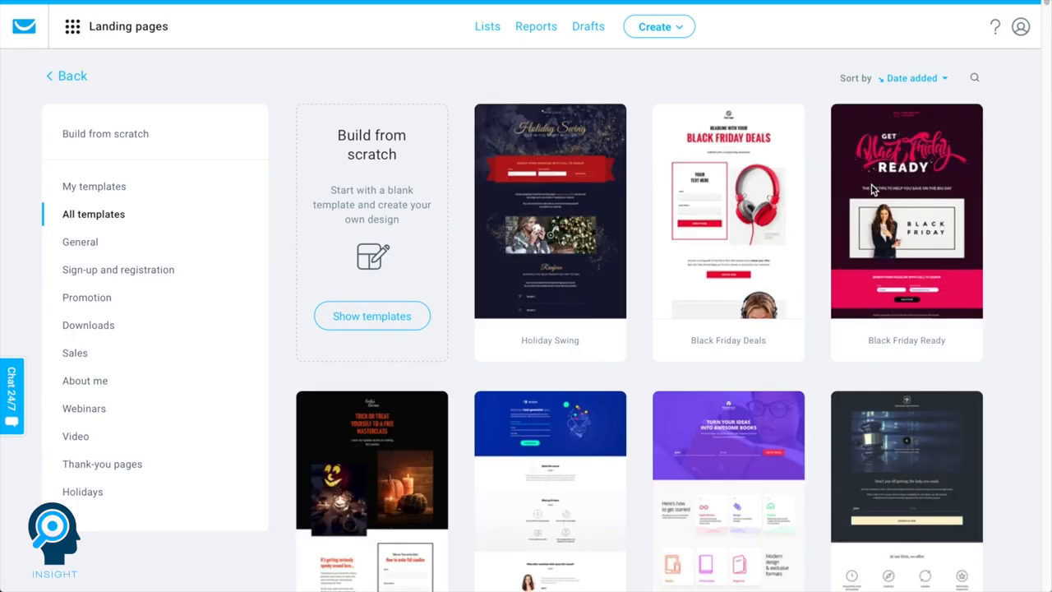
left_click(872, 189)
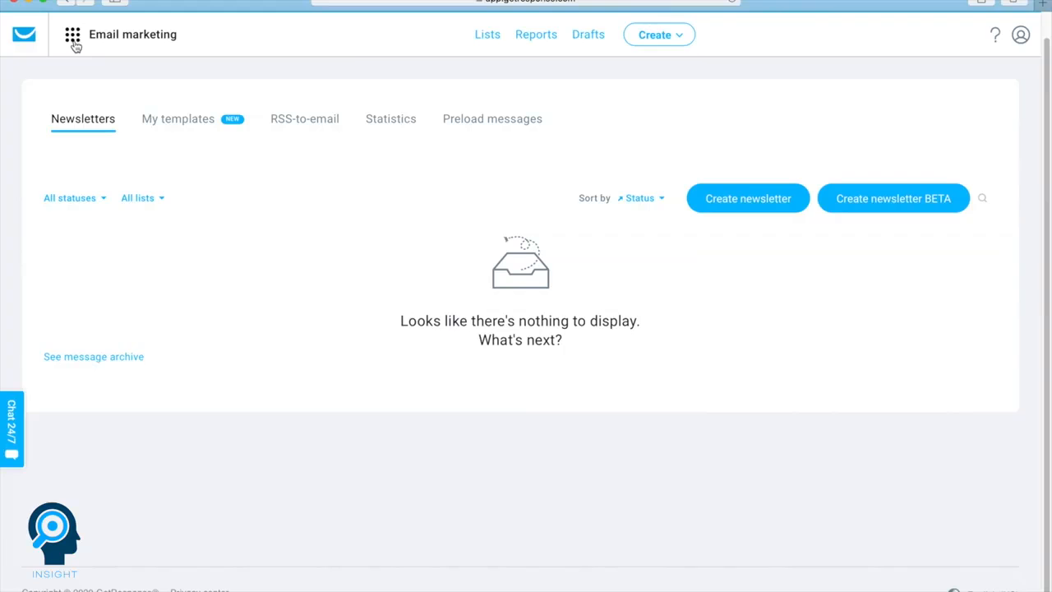
- Open the Automation tool and browse the available workflow templates
left_click(73, 41)
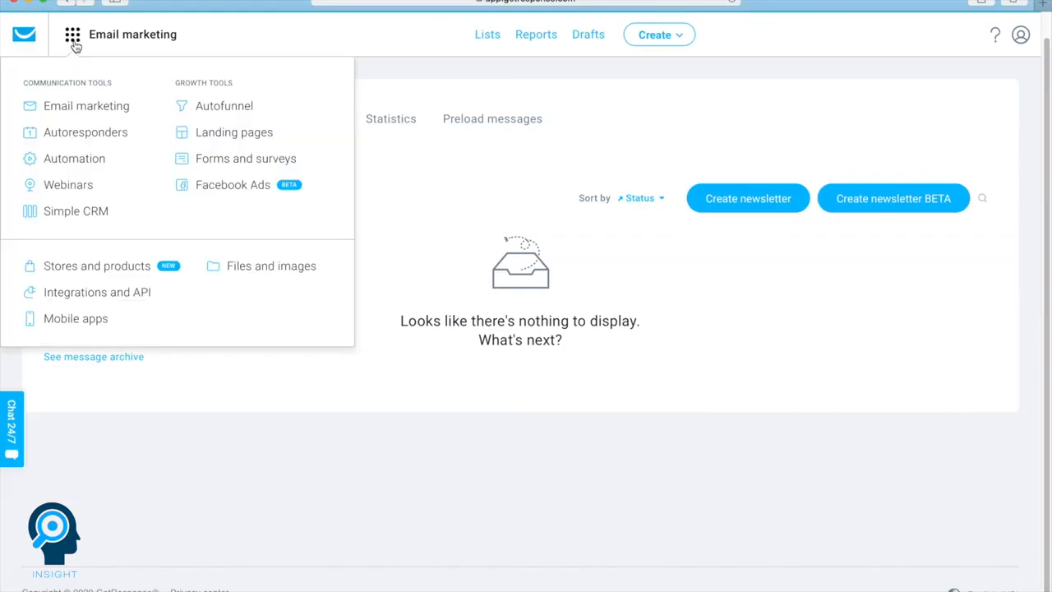
left_click(63, 161)
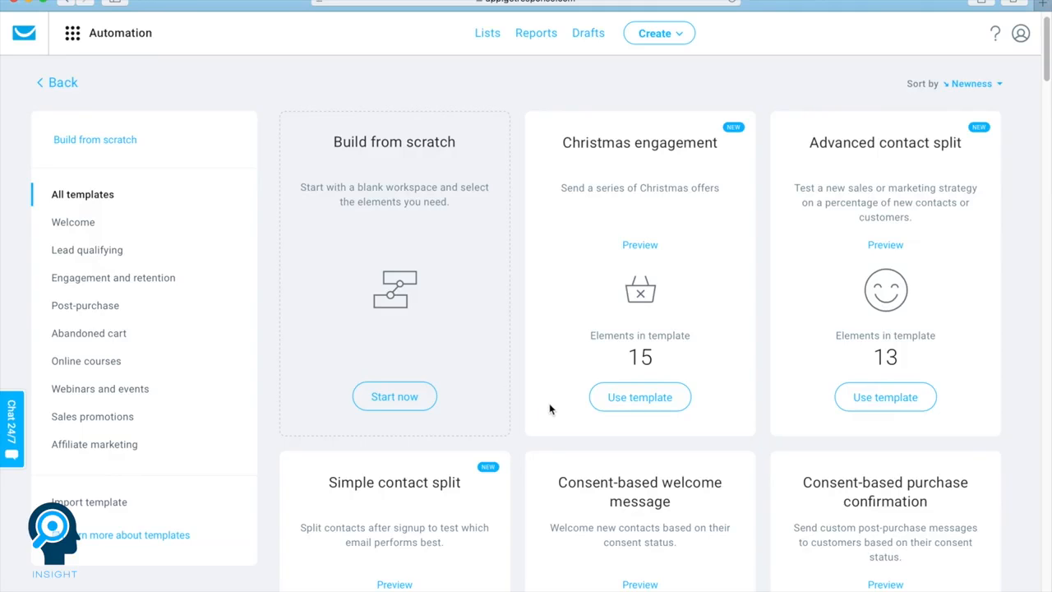
scroll(549, 403, "down", 5)
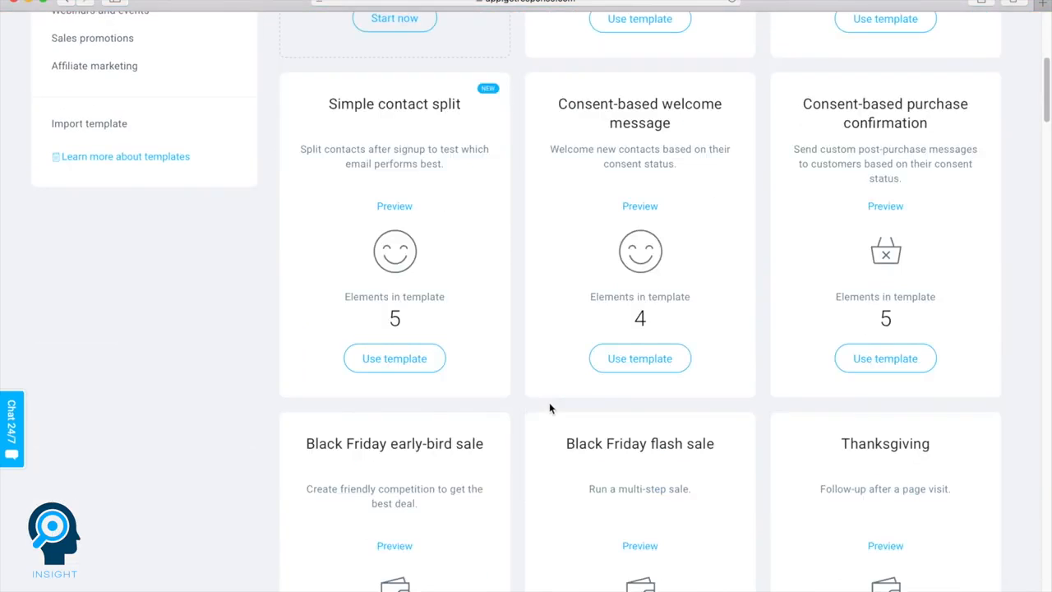
scroll(549, 408, "up", 5)
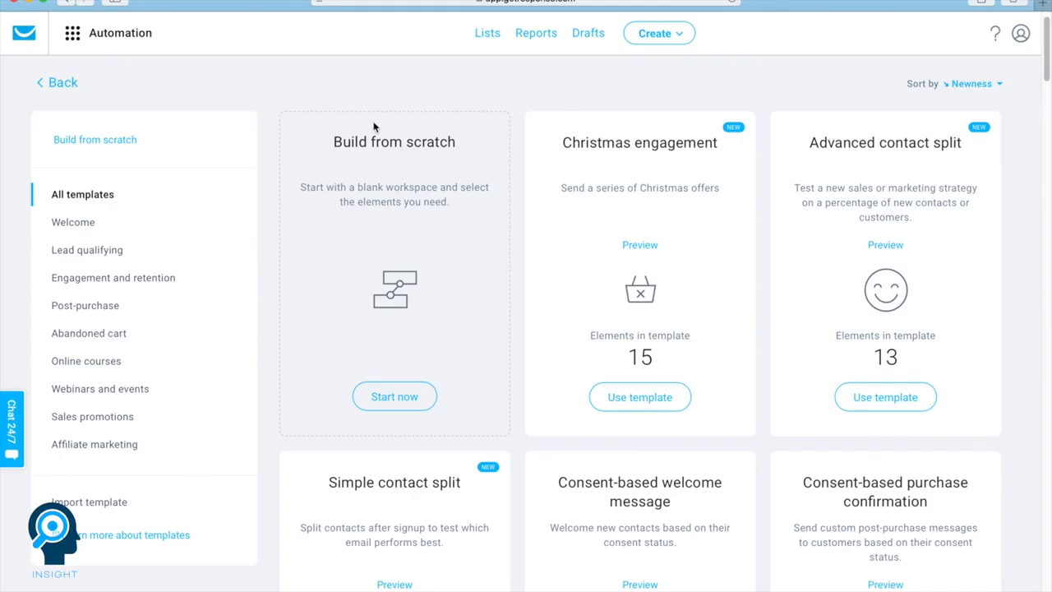
- Create a first webinar titled Webinar1 in the Webinars tool, keeping the default basic and registration settings
left_click(70, 41)
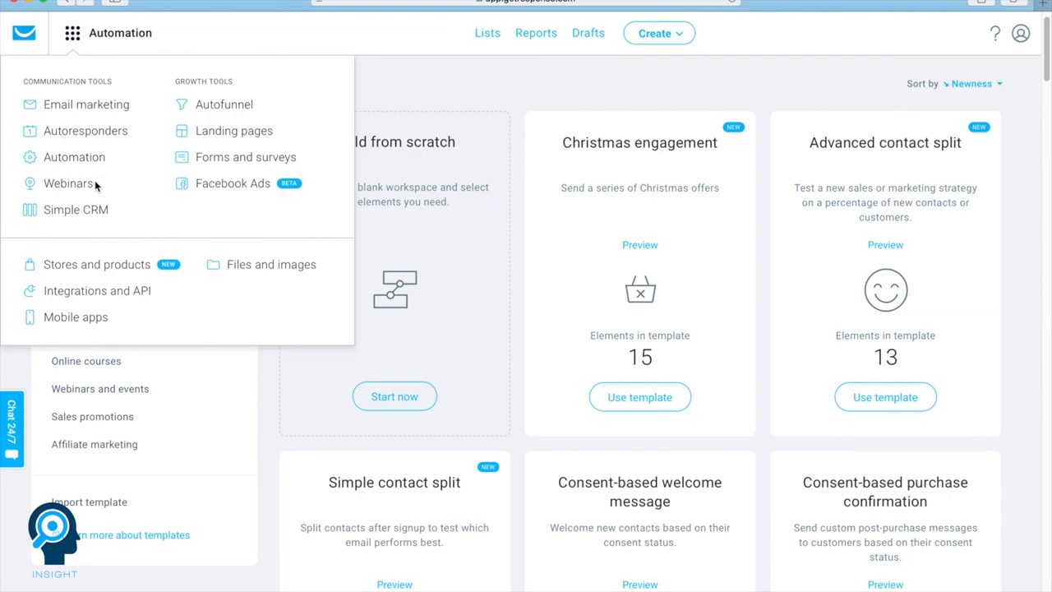
left_click(49, 188)
scroll(80, 192, "down", 5)
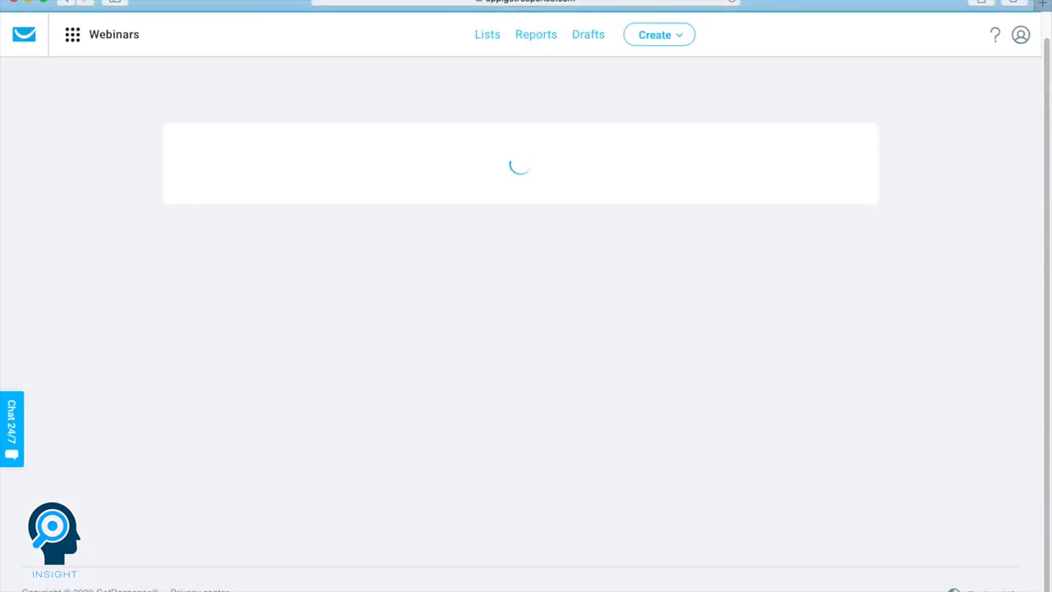
type("Webinar")
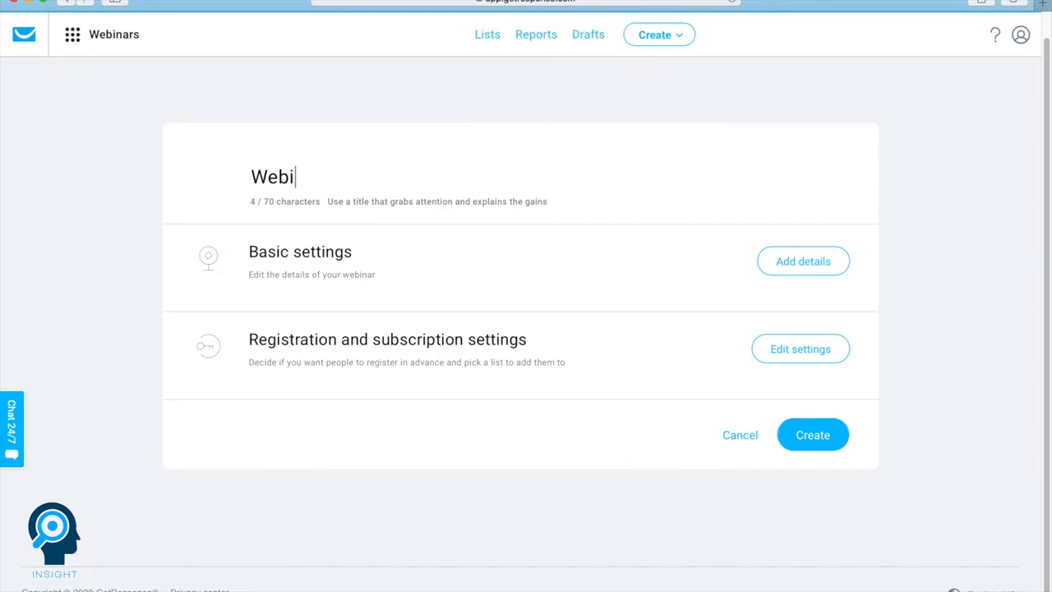
type("1")
left_click(813, 436)
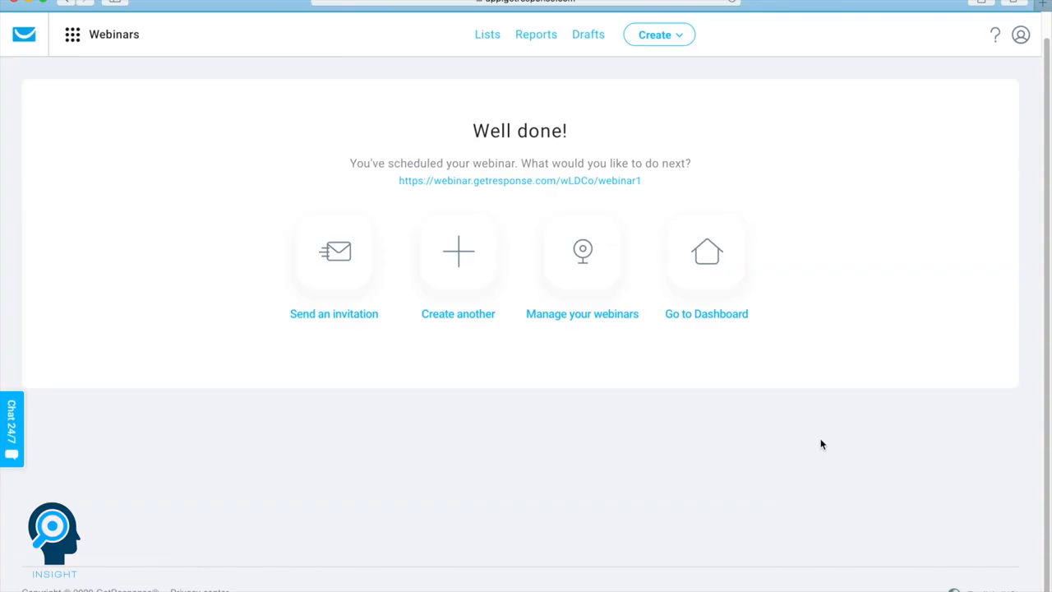
- Open Simple CRM and play its introduction video, skipping ahead to about 0:40
left_click(75, 45)
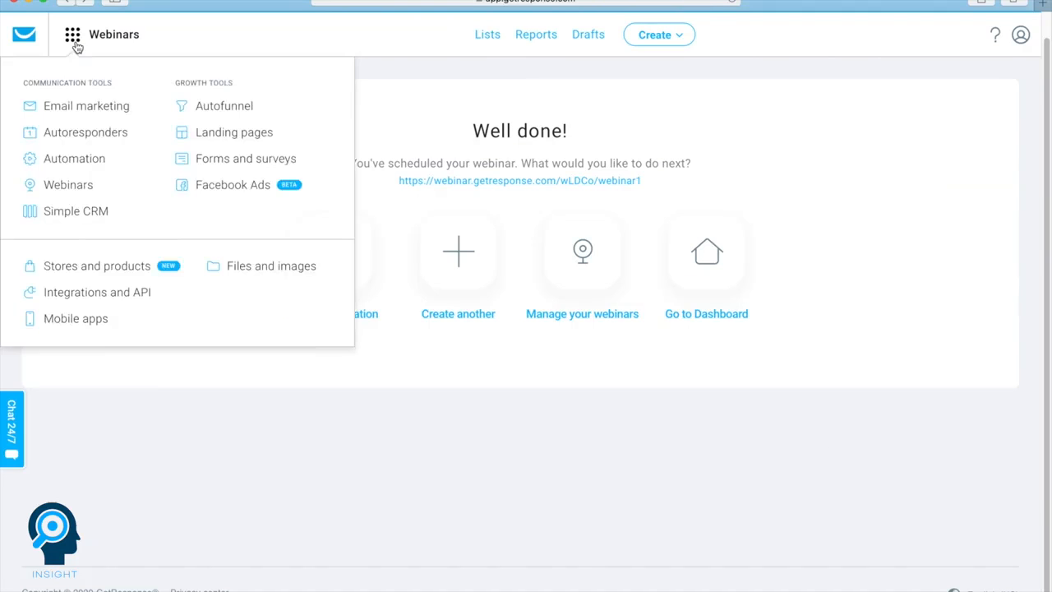
left_click(66, 214)
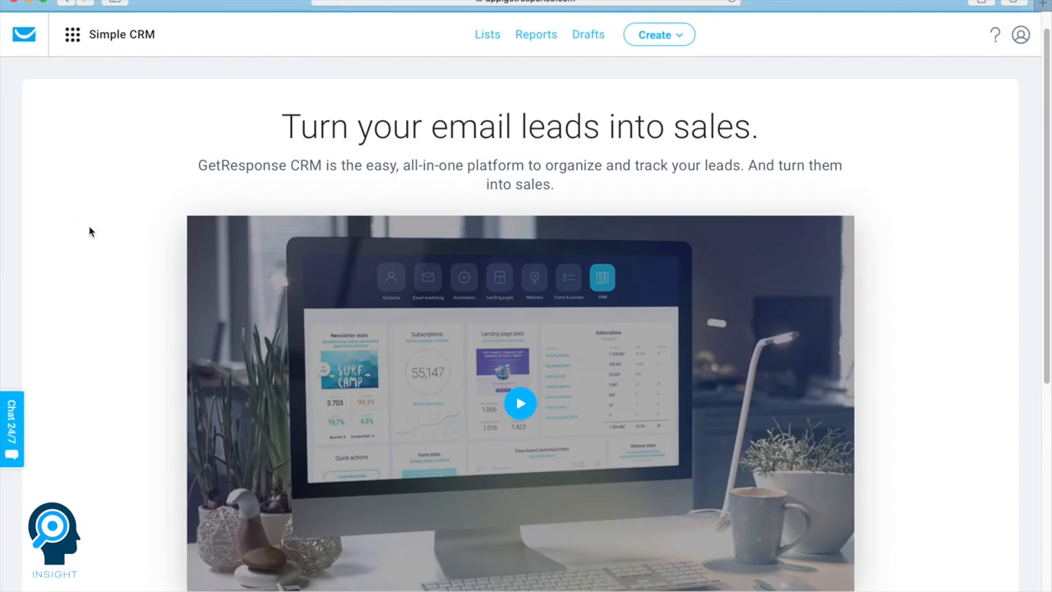
scroll(276, 271, "down", 3)
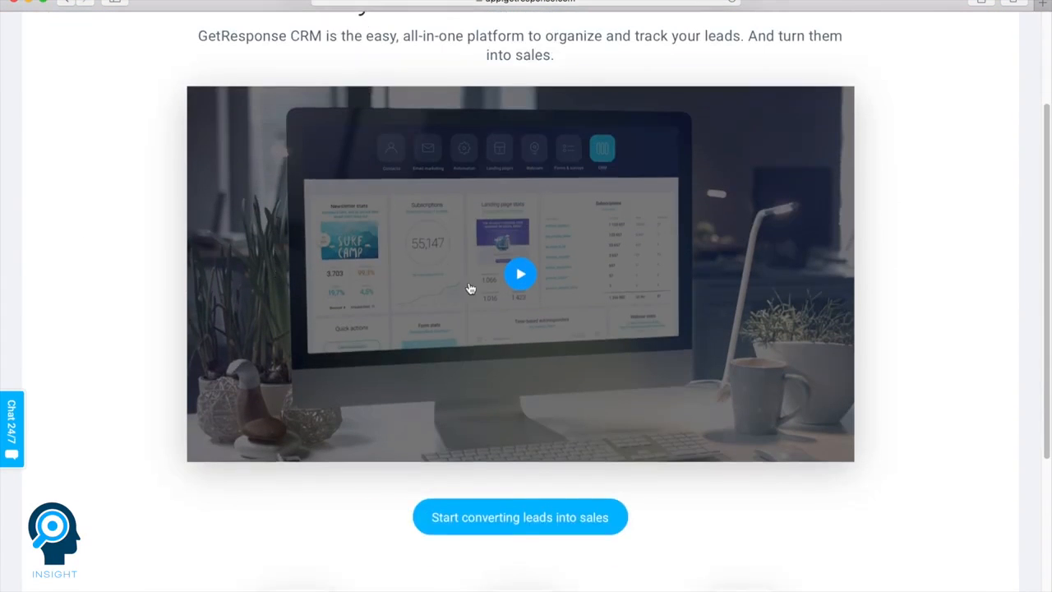
left_click(516, 279)
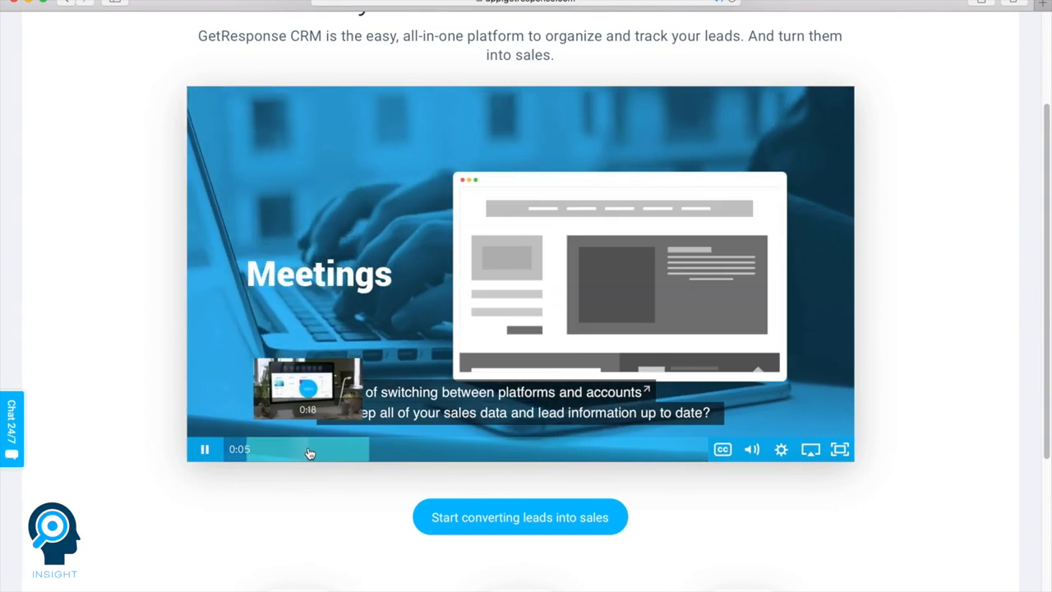
left_click(309, 450)
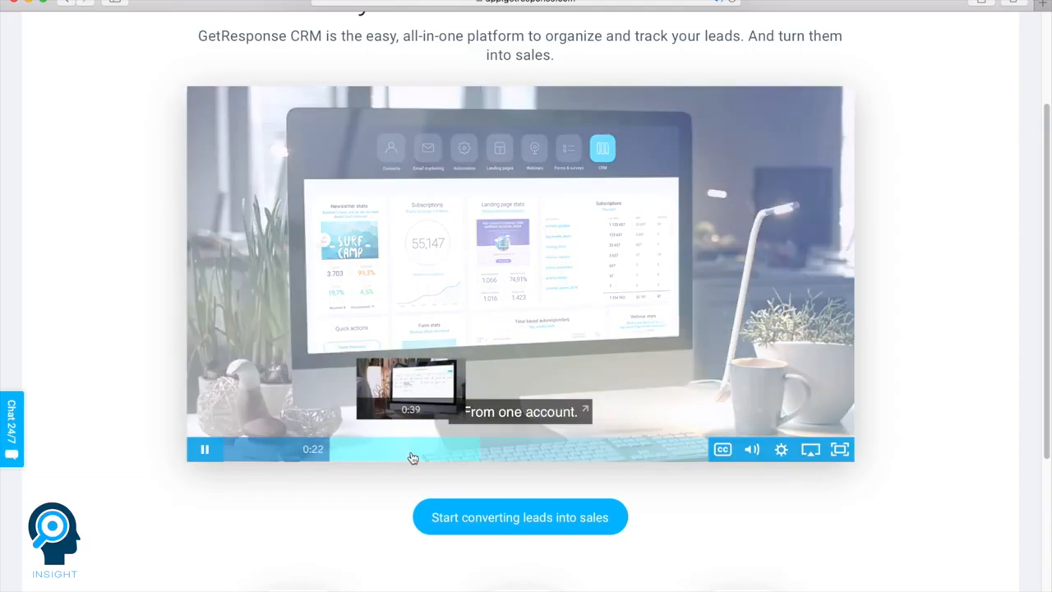
left_click(417, 458)
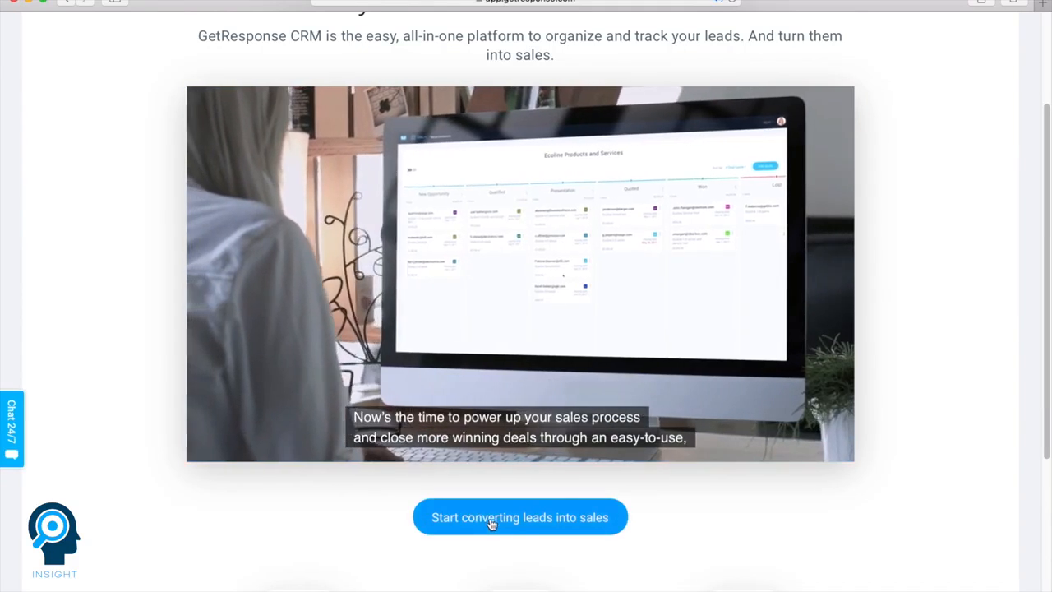
- Start a new CRM pipeline to convert leads into sales and look over its open and closed stages
left_click(491, 523)
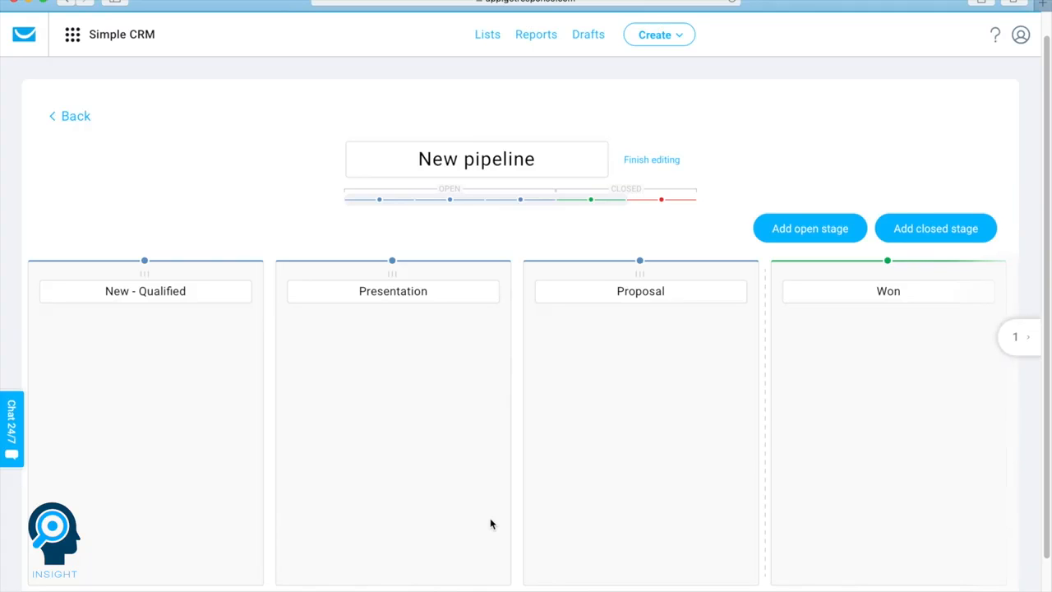
scroll(490, 523, "down", 2)
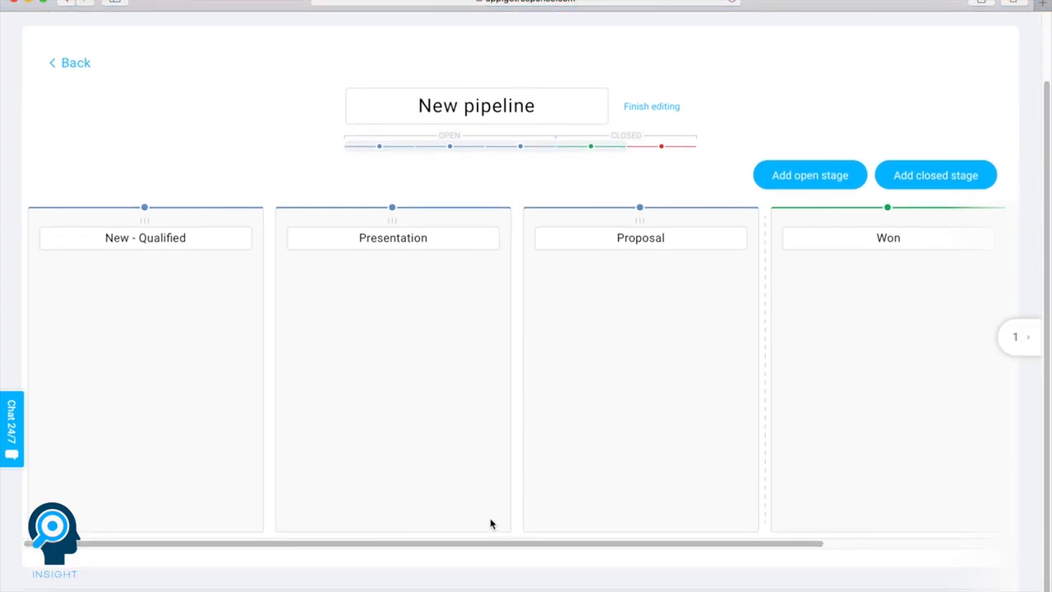
scroll(490, 523, "up", 2)
- Try to create an ad with the Facebook Ads tool, accepting the Facebook Terms of Use
left_click(71, 31)
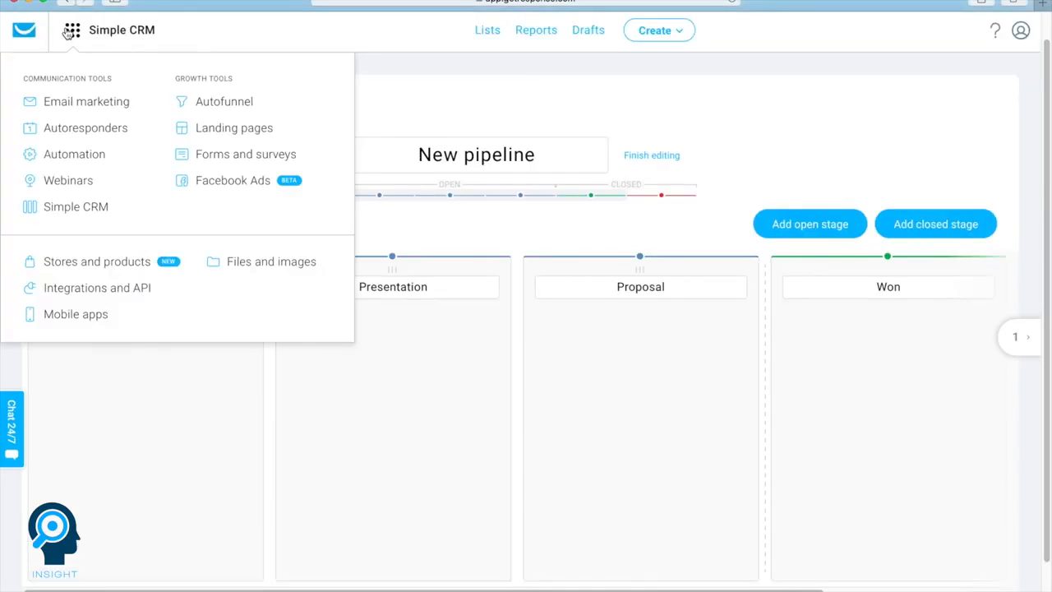
left_click(235, 182)
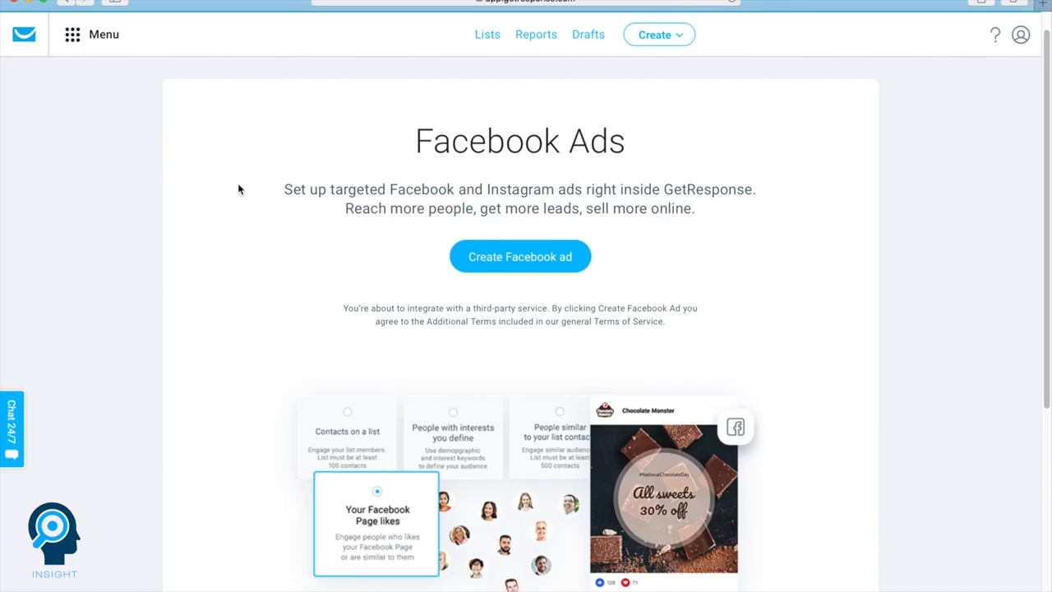
scroll(238, 189, "down", 1)
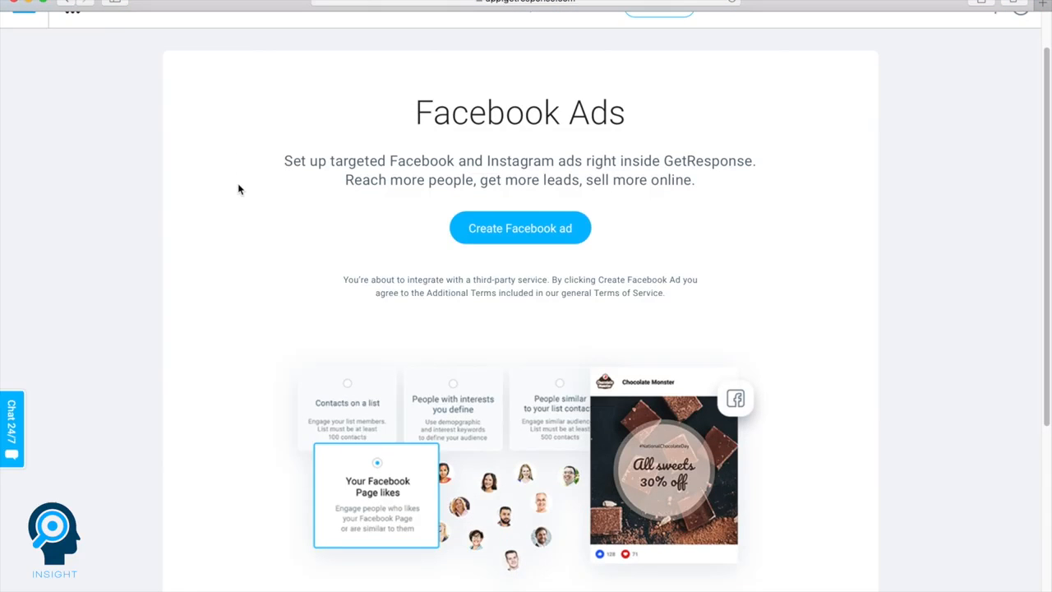
left_click(523, 237)
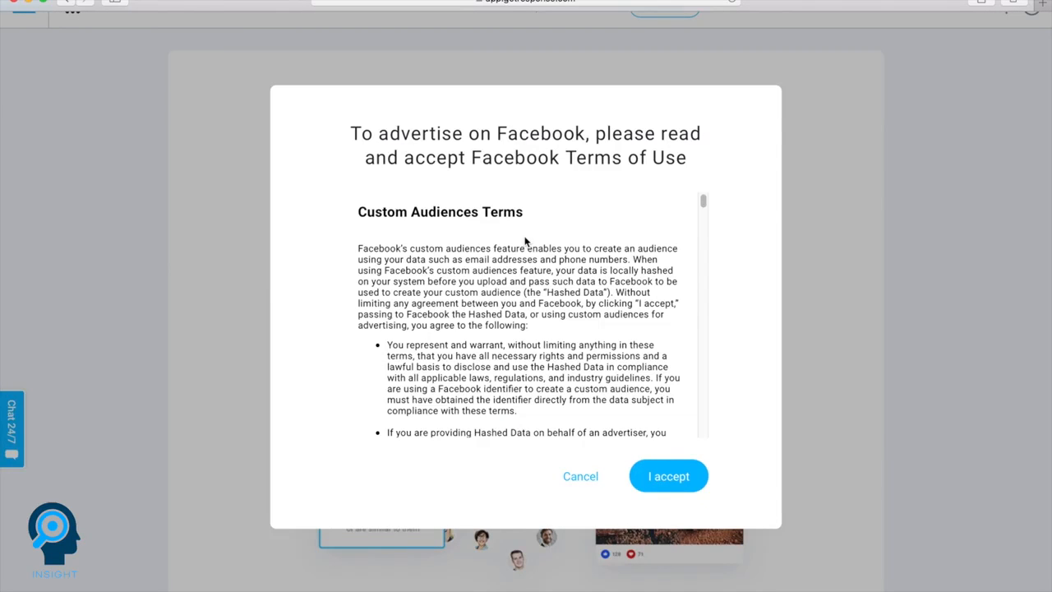
left_click(668, 477)
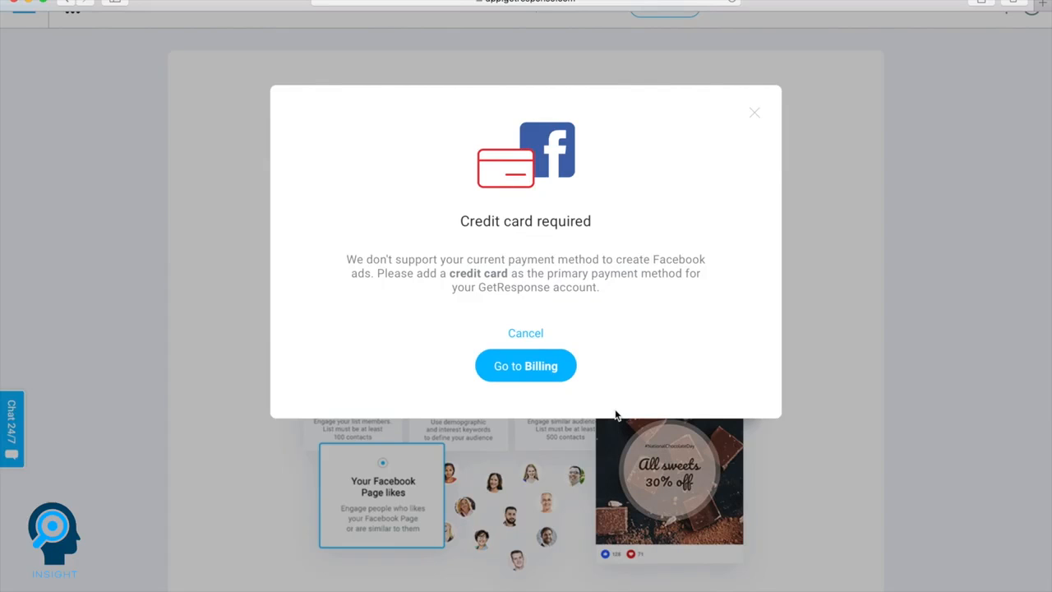
left_click(756, 113)
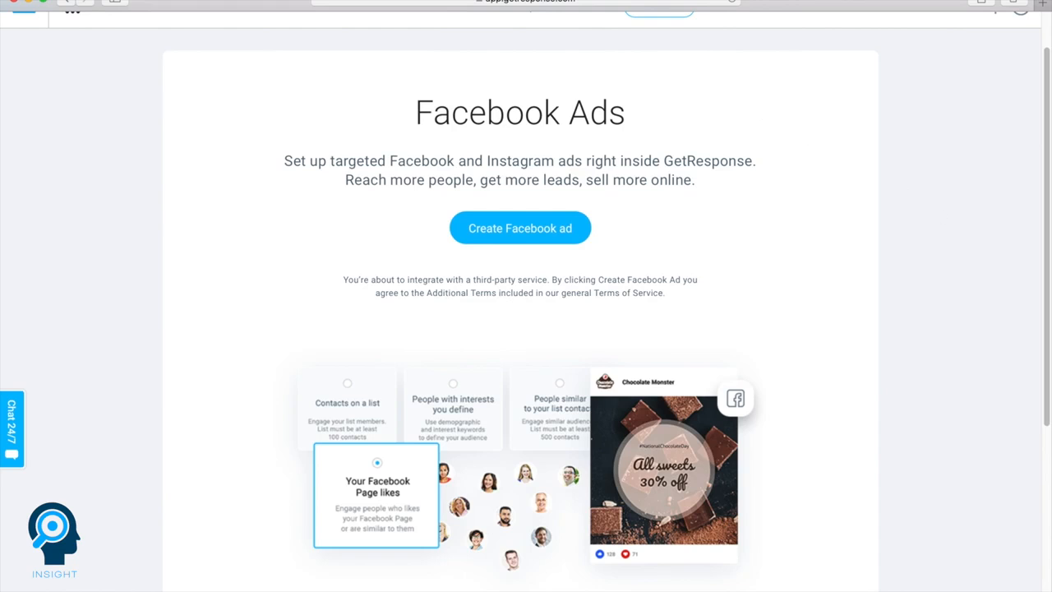